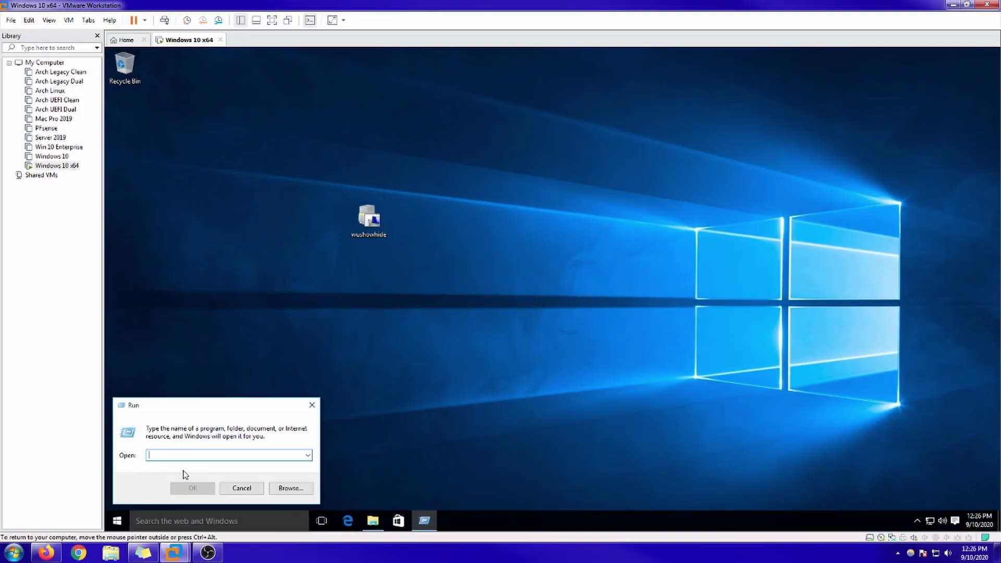
Check the Windows version with winver, then close the About Windows box.
text(winver)
key(Return)
drag(186, 72, 500, 198)
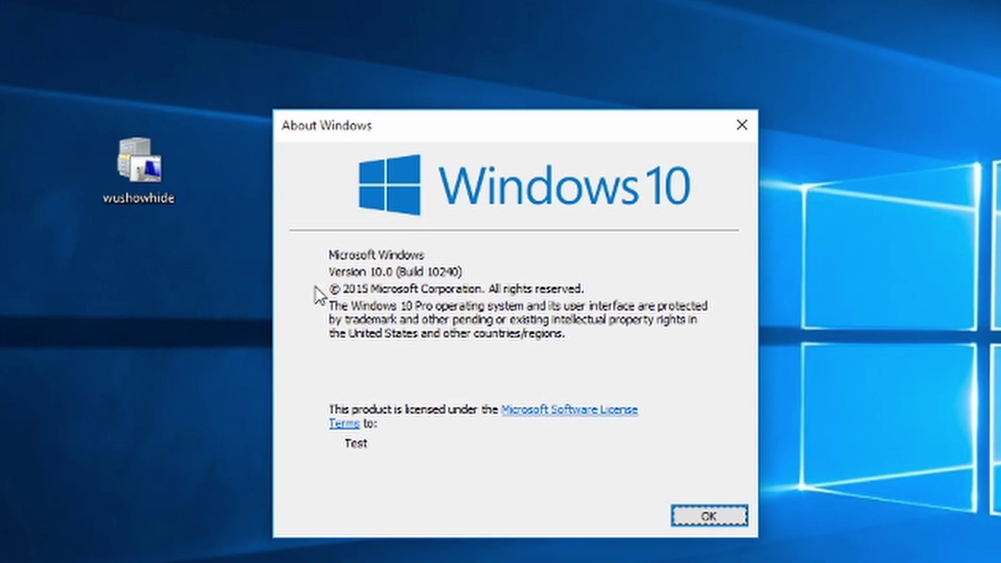
click(739, 128)
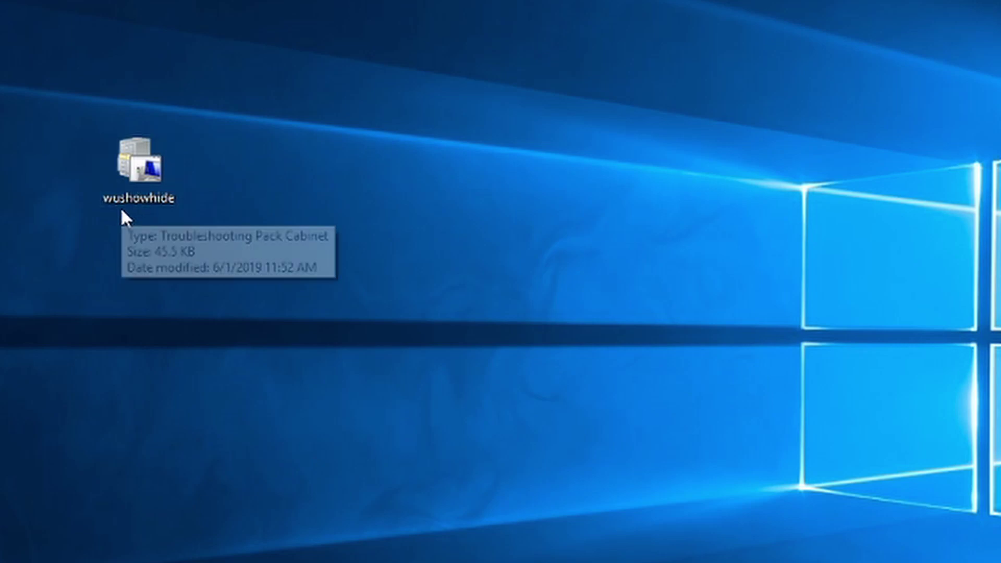
Use wushowhide to hide the Feature update to Windows 10, version 1903.
double_click(135, 183)
click(673, 495)
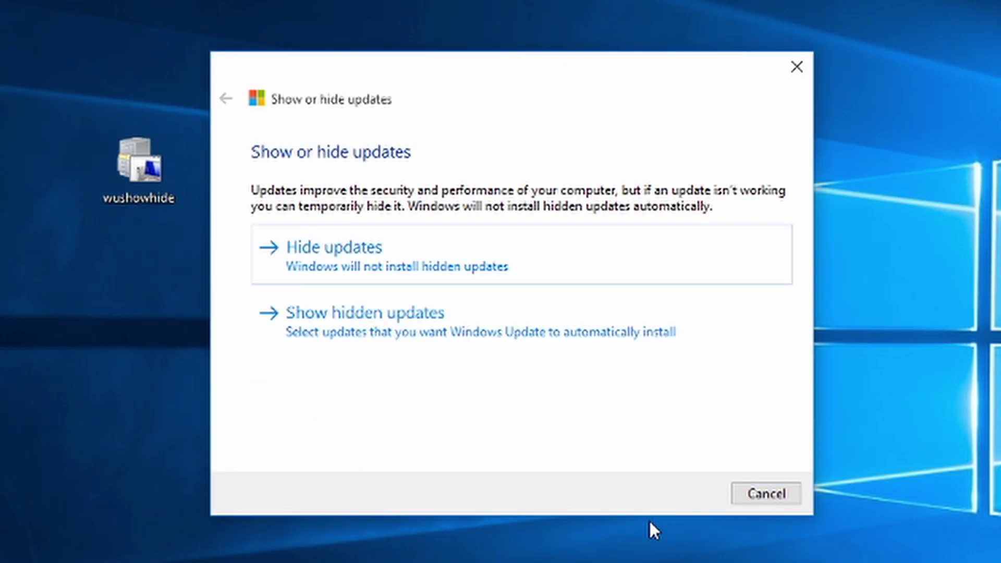
click(334, 250)
scroll(299, 301, down, 2)
click(263, 397)
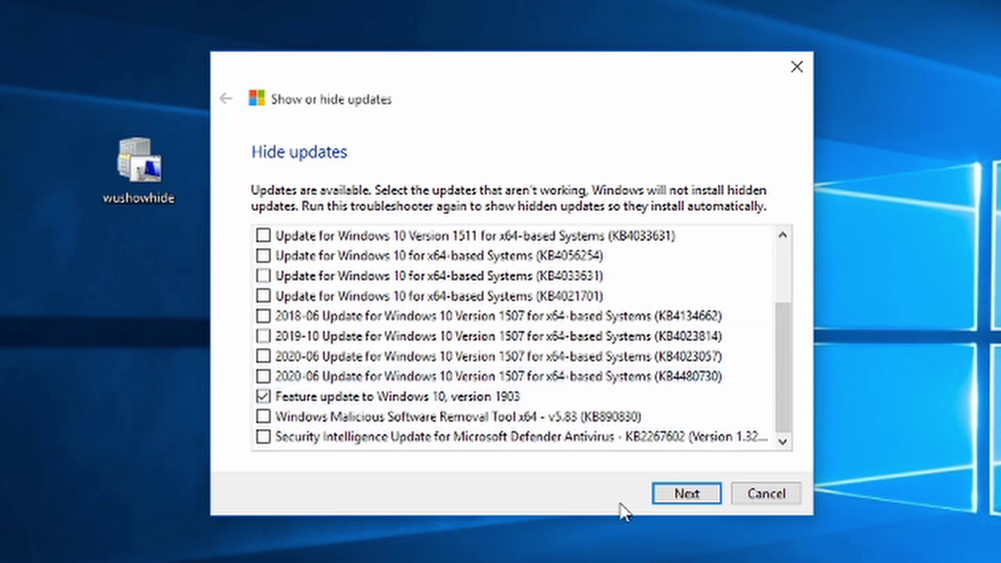
click(693, 500)
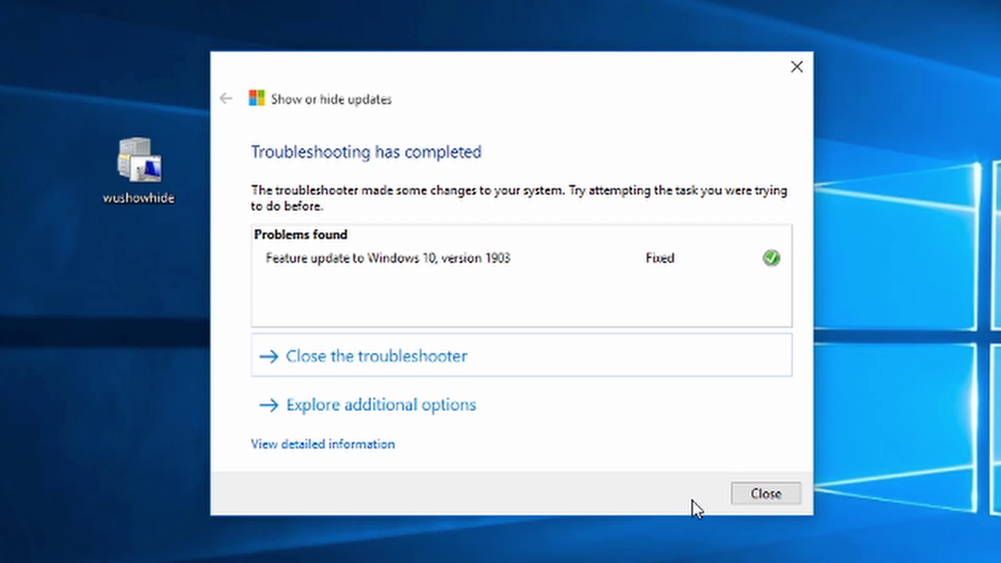
Close the finished troubleshooter and open Settings > Update & security.
click(766, 493)
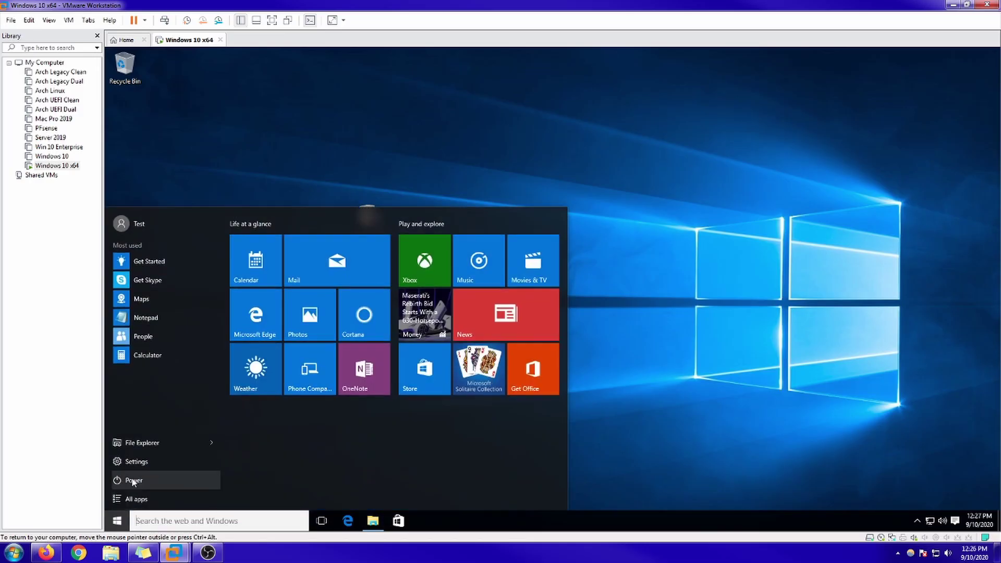
click(138, 460)
click(499, 333)
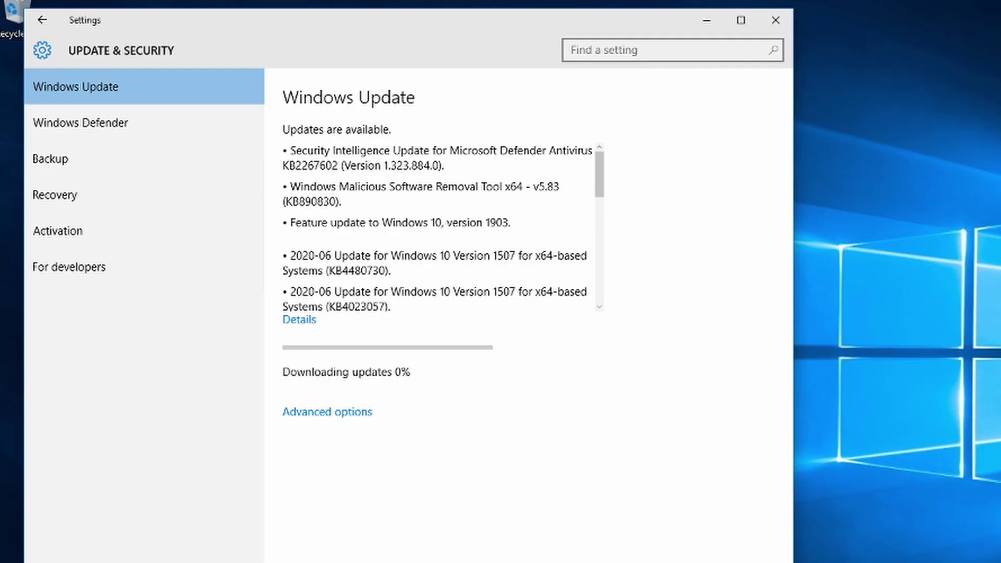
Stop the wuauserv service from an administrator Command Prompt, then retry the Windows Update check.
key(super+x)
click(135, 530)
click(697, 348)
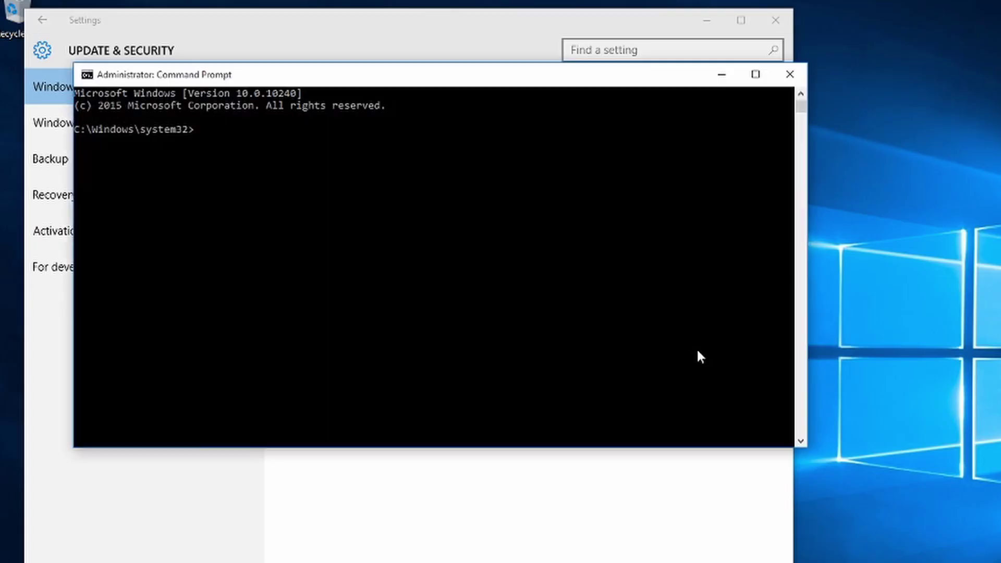
text(net stip wuauserv)
key(Return)
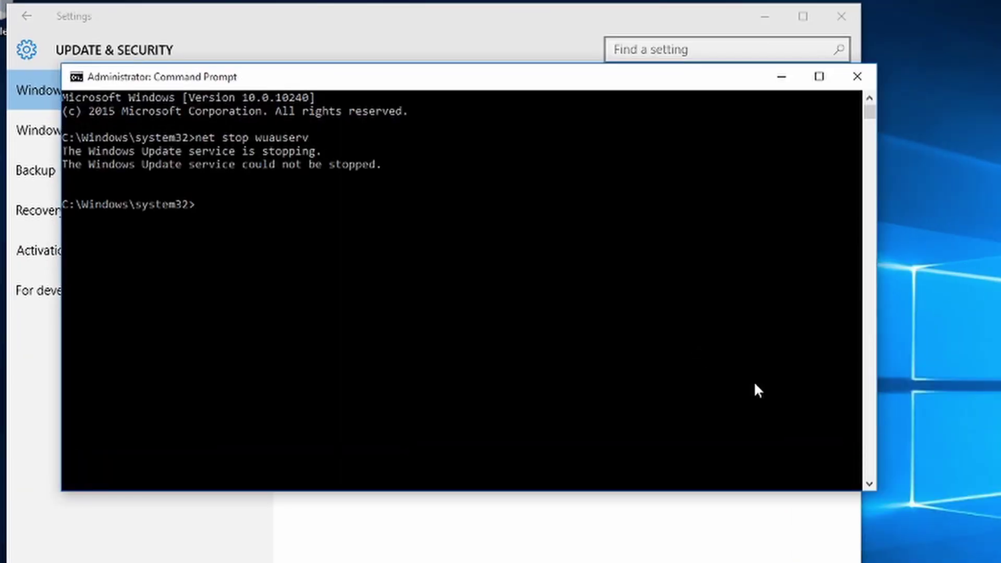
key(Up)
key(Return)
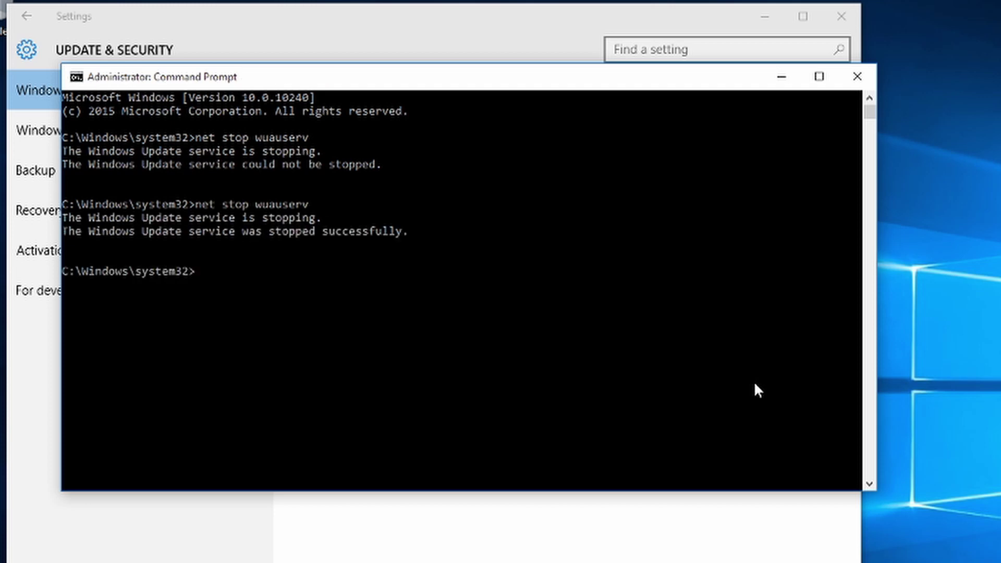
click(365, 522)
click(361, 417)
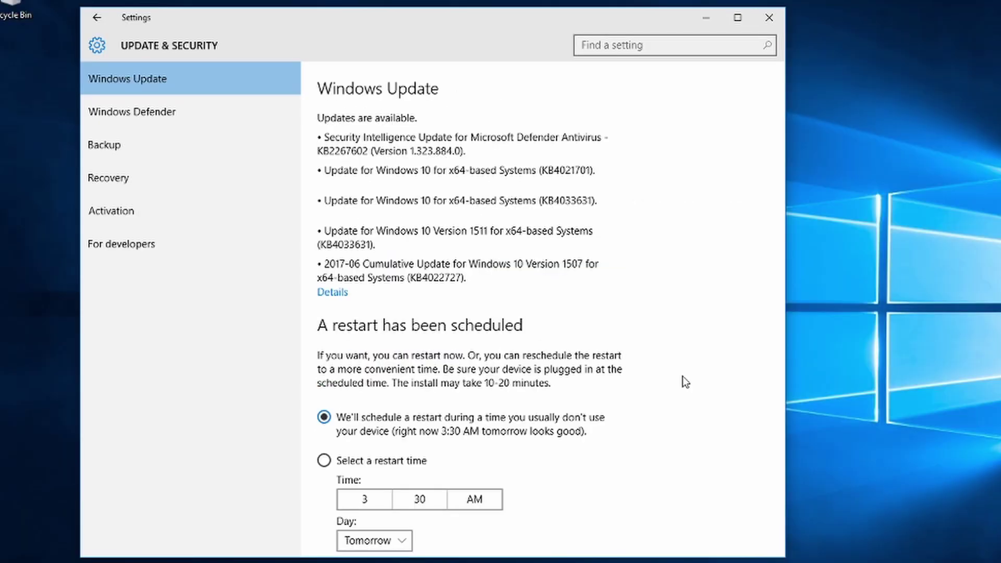
Scroll to Windows Defender's definition status, showing definitions created 1926 days ago.
scroll(683, 377, down, 3)
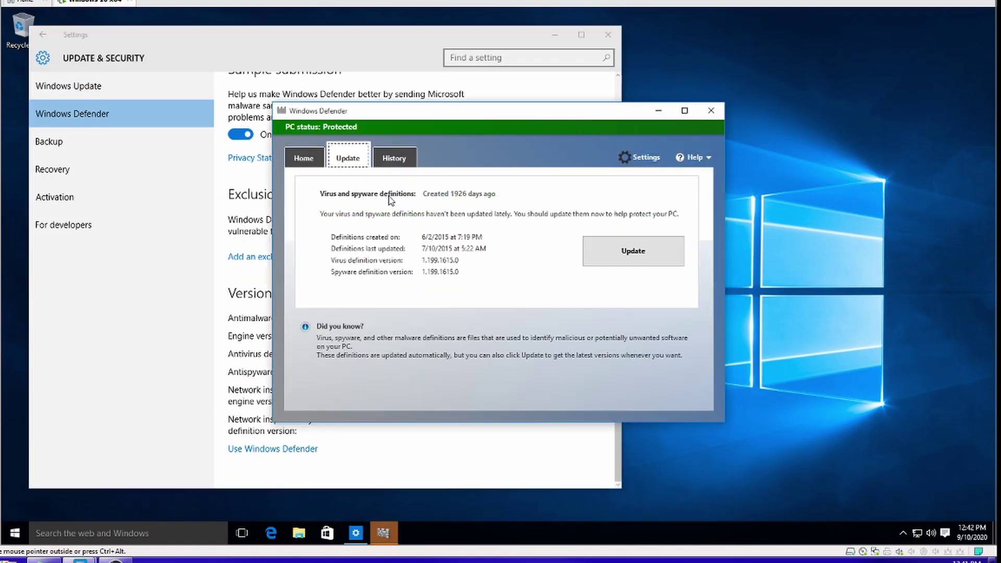
Update Windows Defender's virus and spyware definitions, then scroll through the update history list.
click(615, 259)
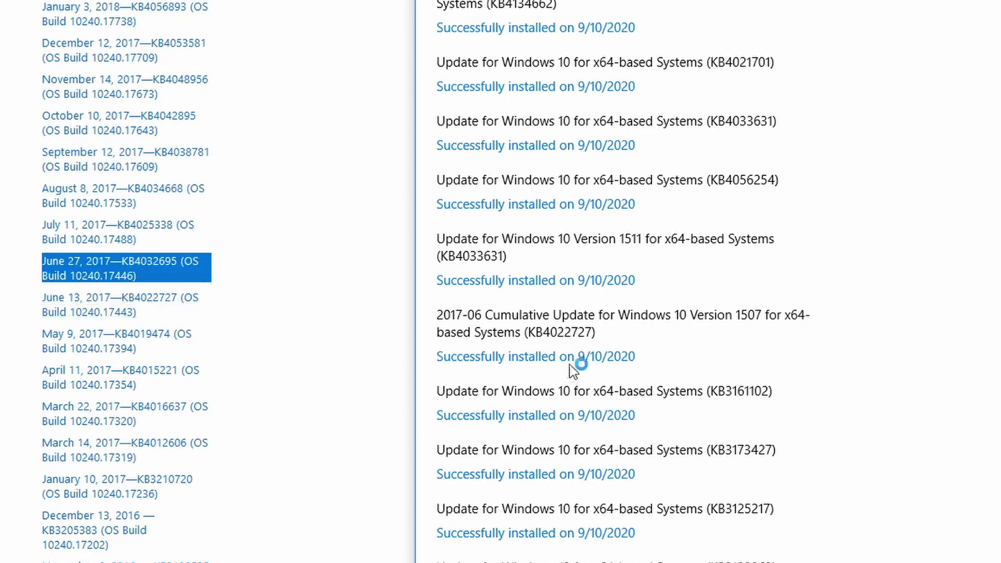
scroll(603, 331, down, 1)
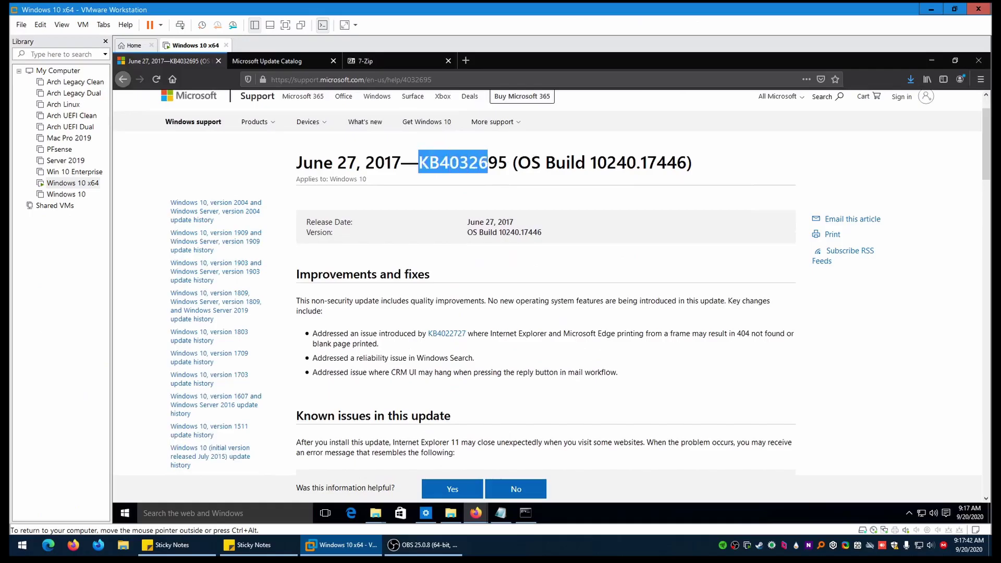
Copy KB4032695 and search the Microsoft Update Catalog for it.
right_click(505, 171)
click(527, 187)
click(286, 64)
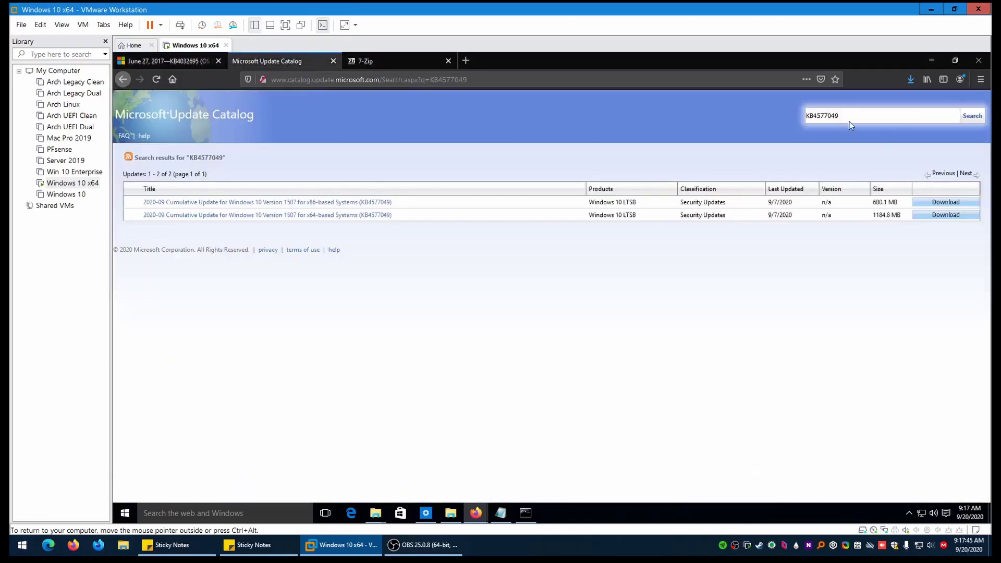
key(ctrl+v)
key(Return)
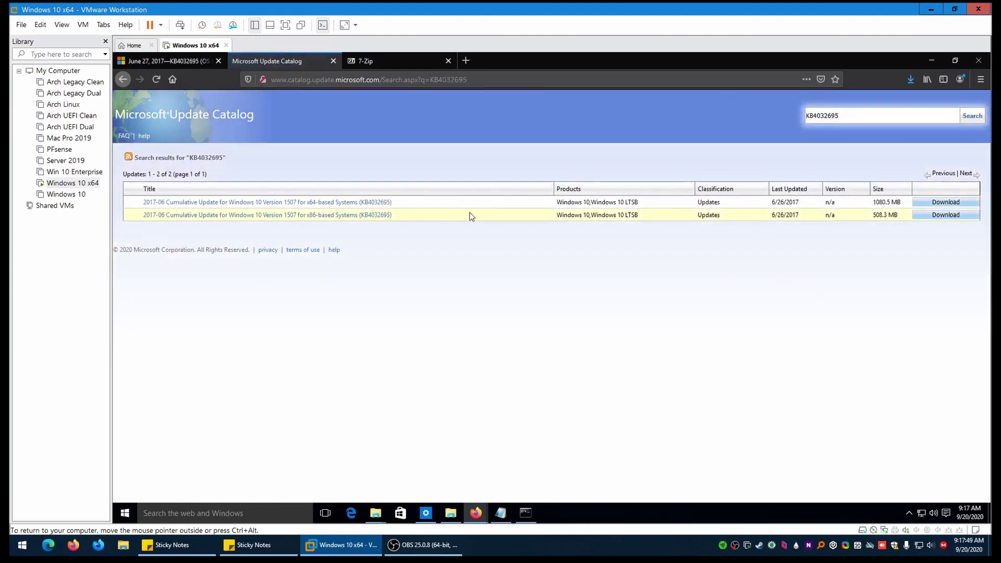
Save the x64 KB4032695 .msu package and check its download progress.
click(945, 202)
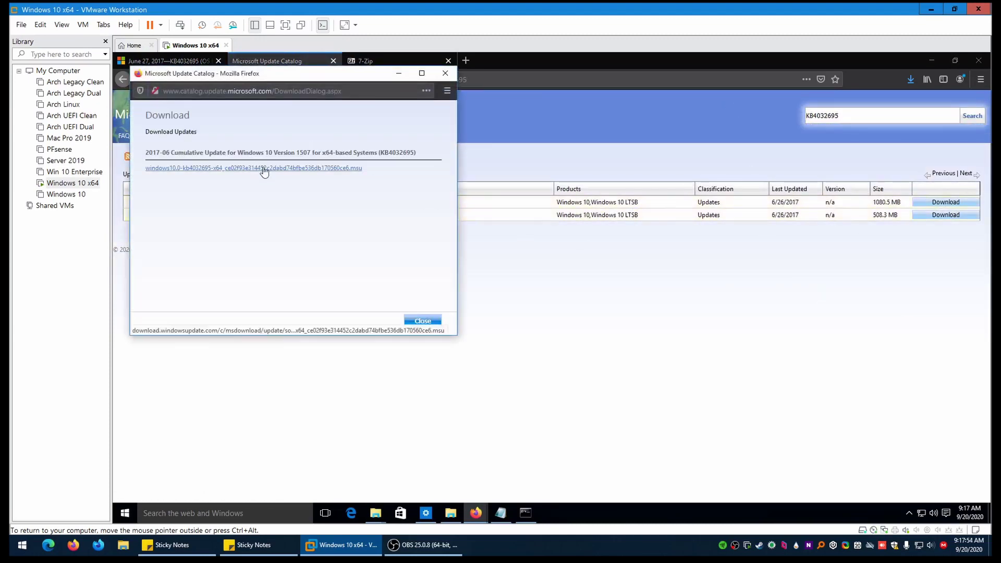
click(263, 168)
click(222, 233)
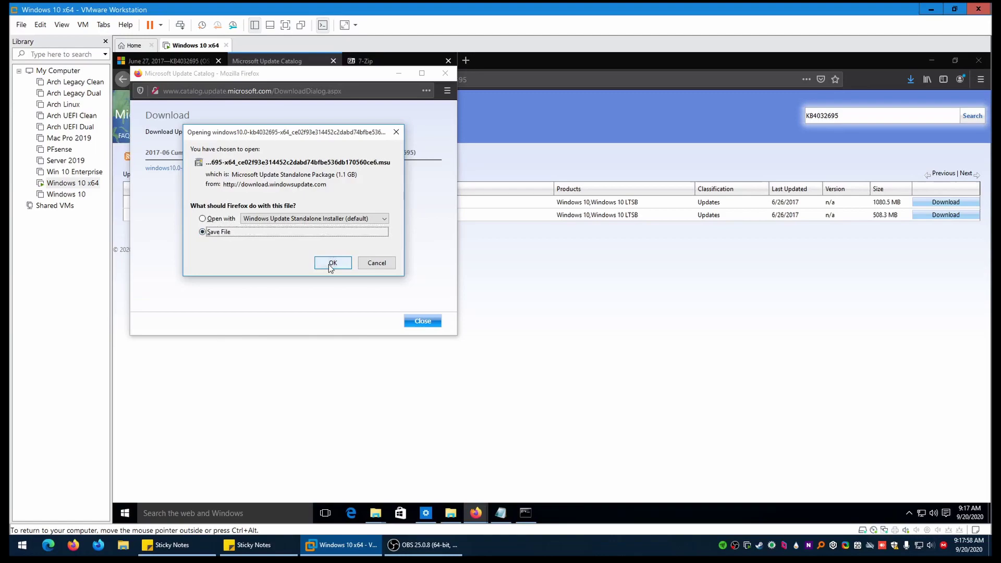
click(331, 263)
click(909, 79)
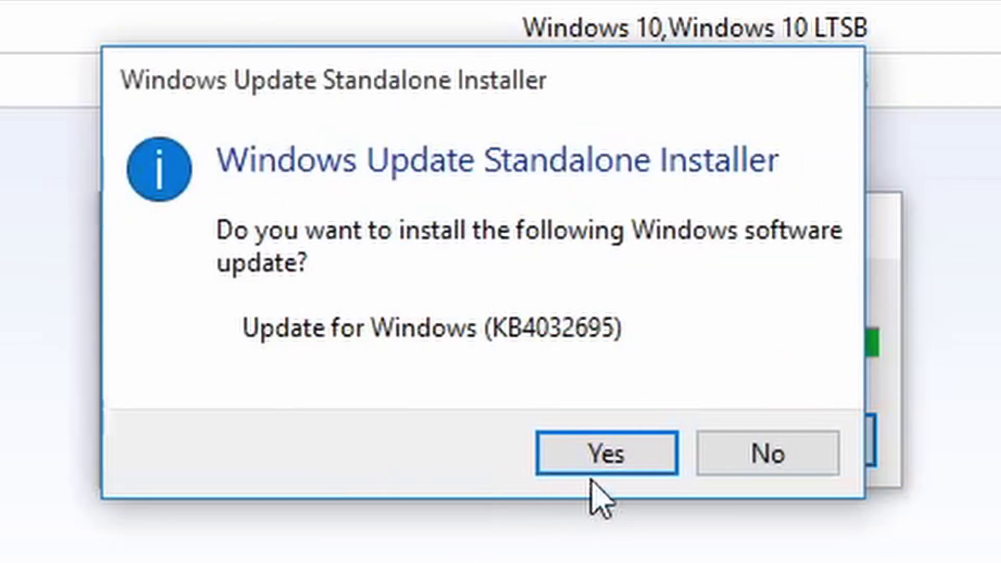
Approve installing KB4032695 and, once installation completes, restart now.
click(594, 469)
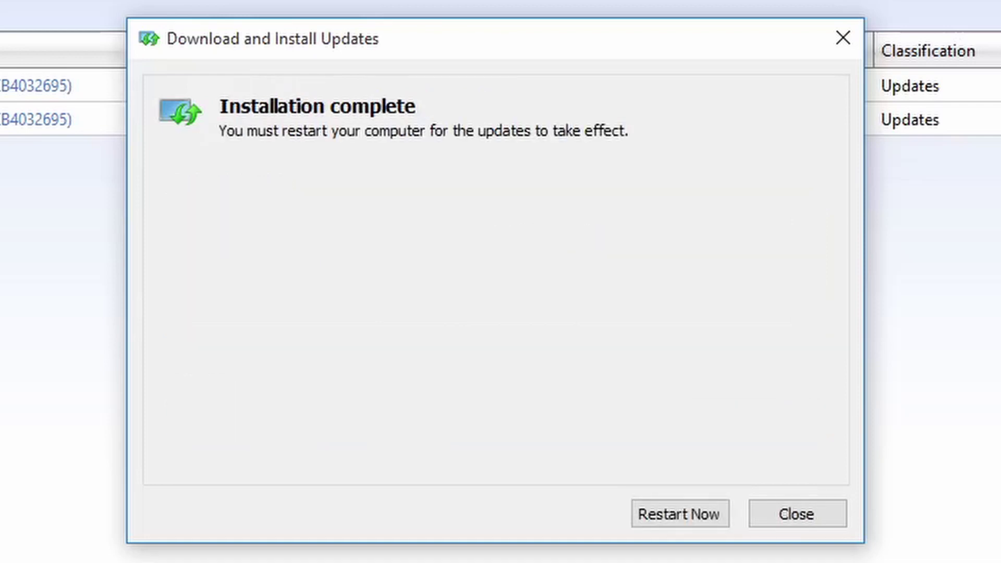
click(681, 514)
Restart despite open apps, then select the KB4025338 number in the update history heading.
click(253, 489)
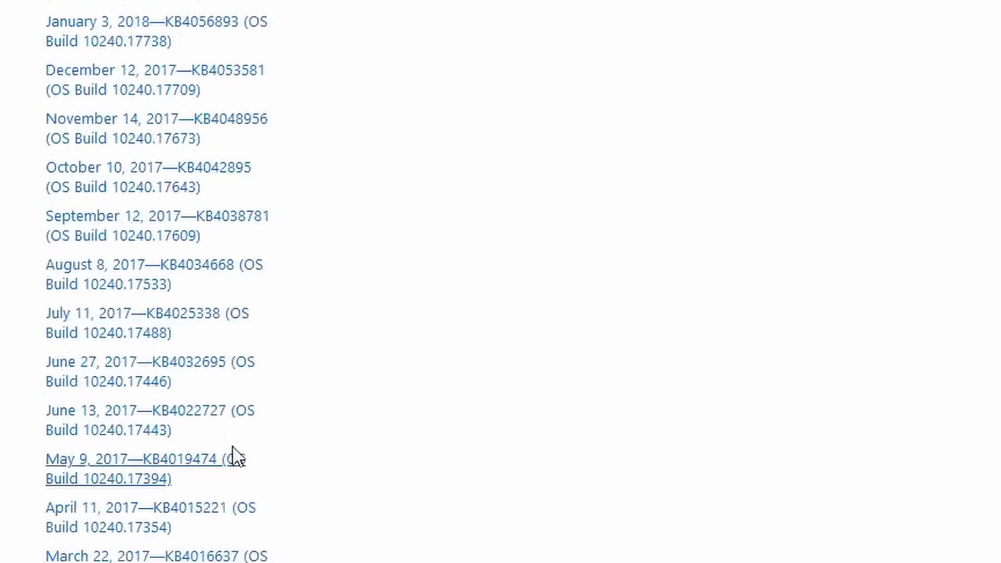
scroll(191, 326, down, 15)
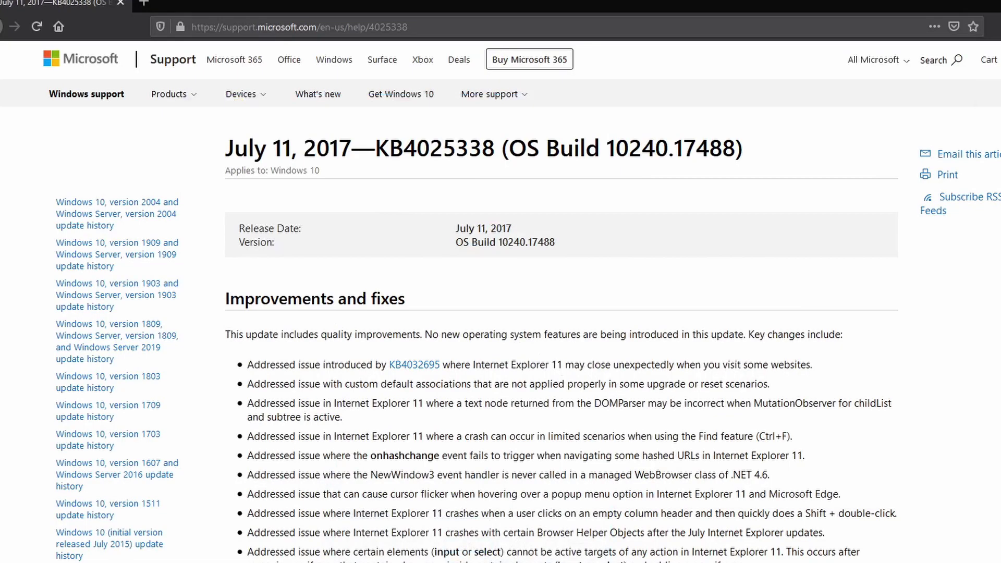
drag(375, 149, 500, 149)
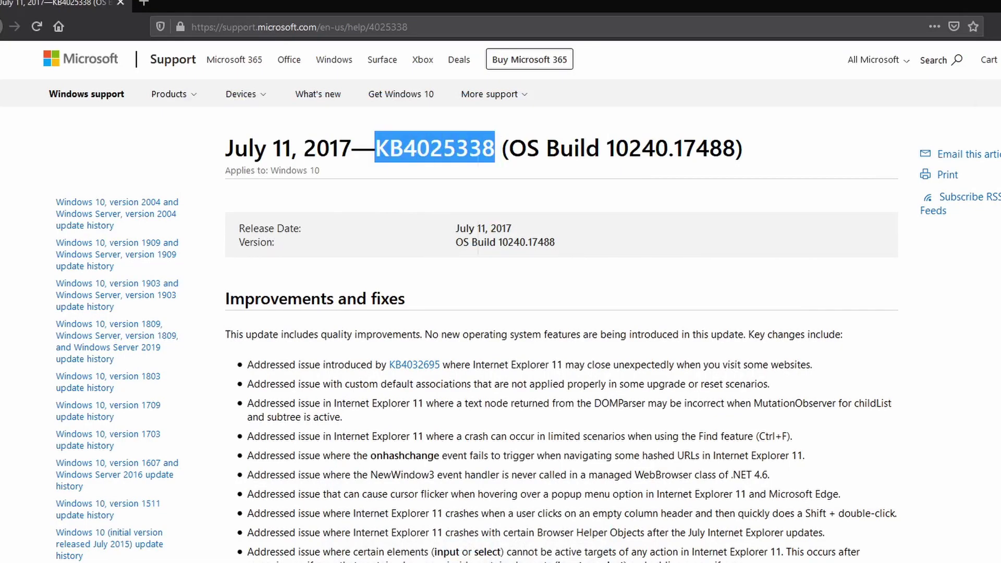
Google 'microsoft update catalog', open the catalog site, and search it for KB4025338.
click(426, 186)
key(ctrl+t)
text(mic)
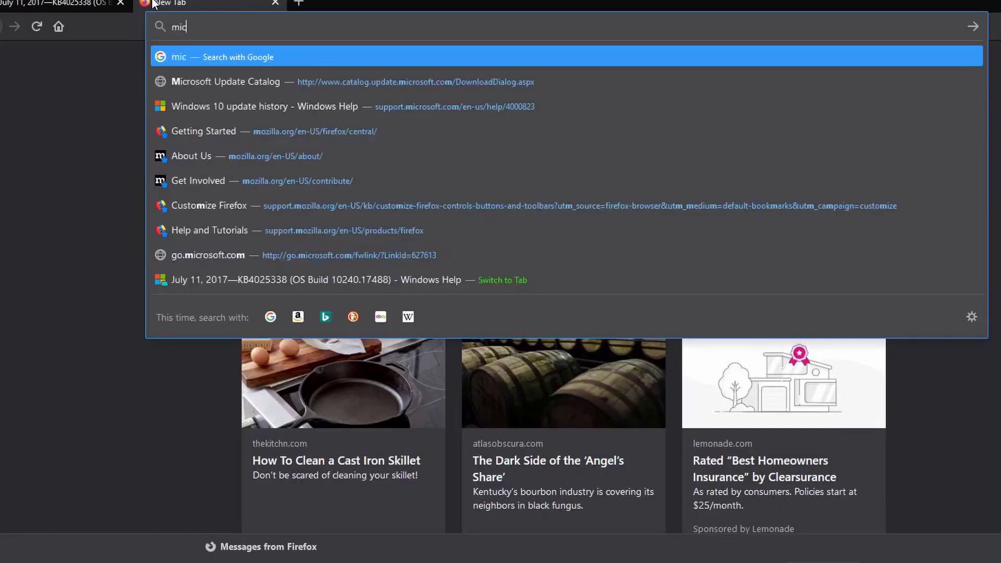
text(rosoft update catalog)
key(Return)
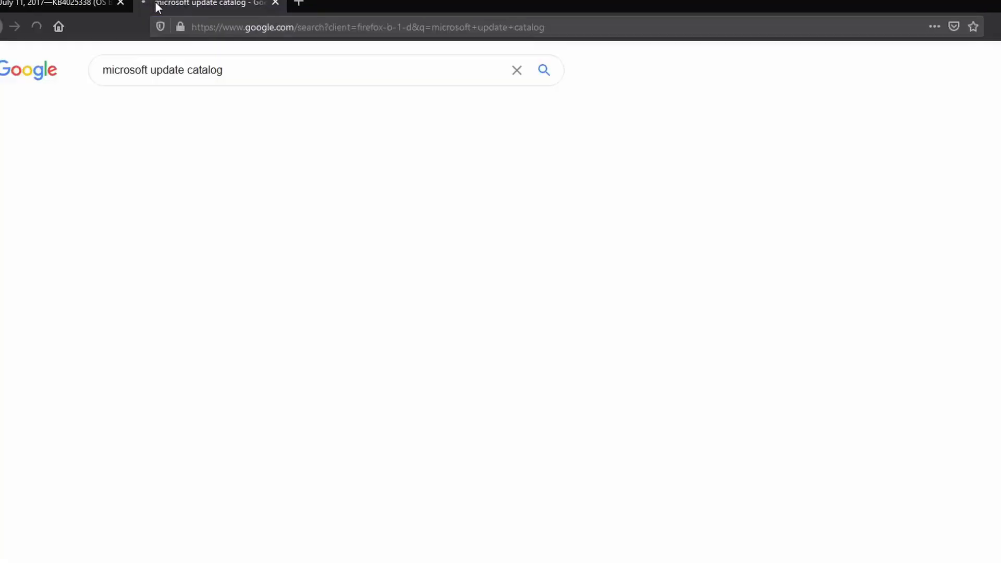
click(190, 183)
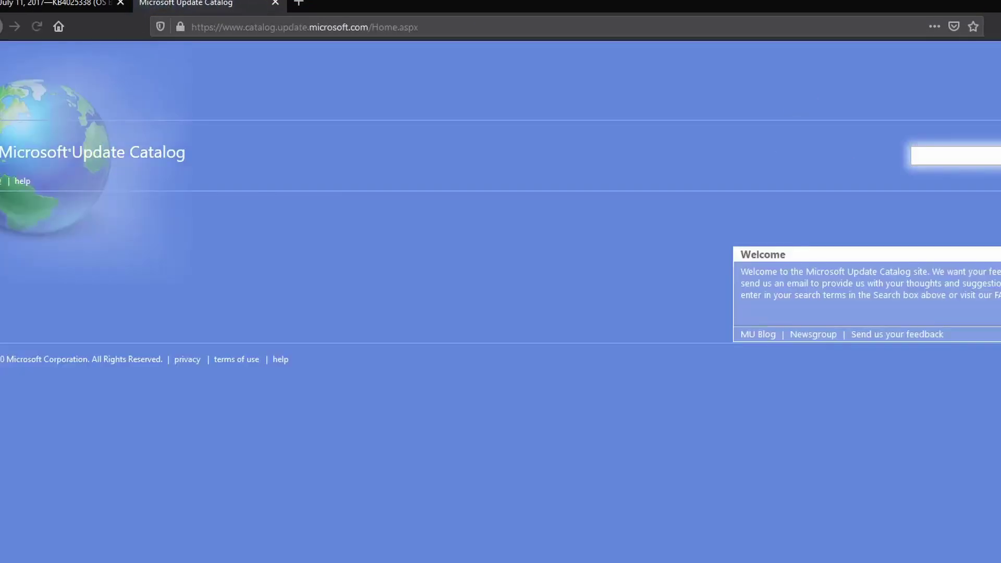
key(Return)
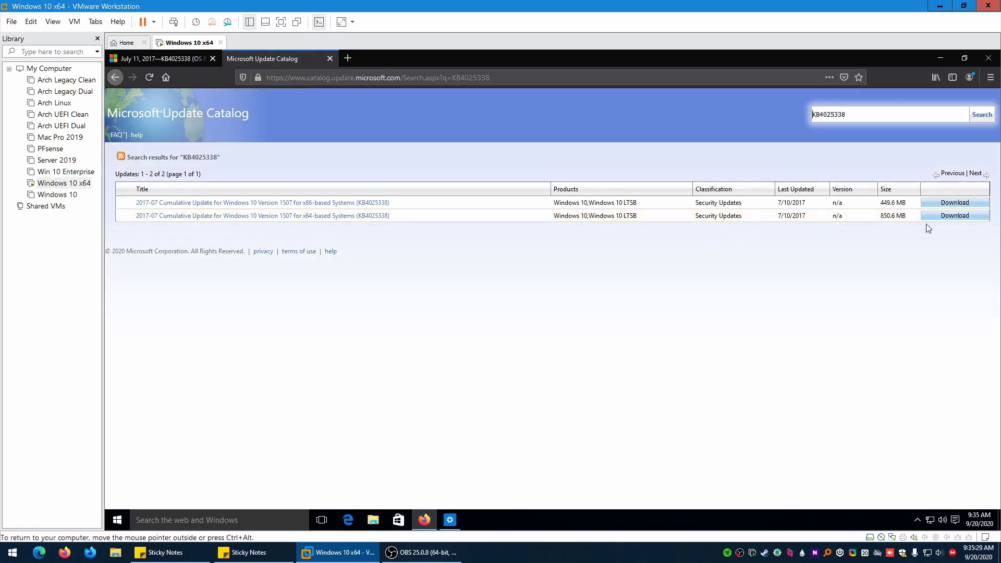
Save and run the x64 KB4025338 .msu (851 MB), then dismiss the not-applicable error.
click(969, 216)
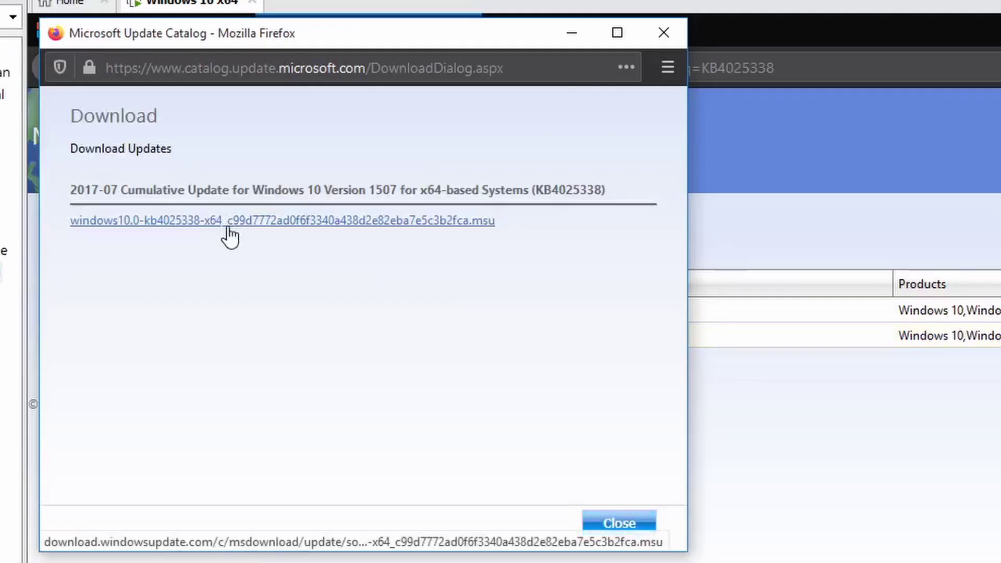
click(228, 230)
key(alt+s)
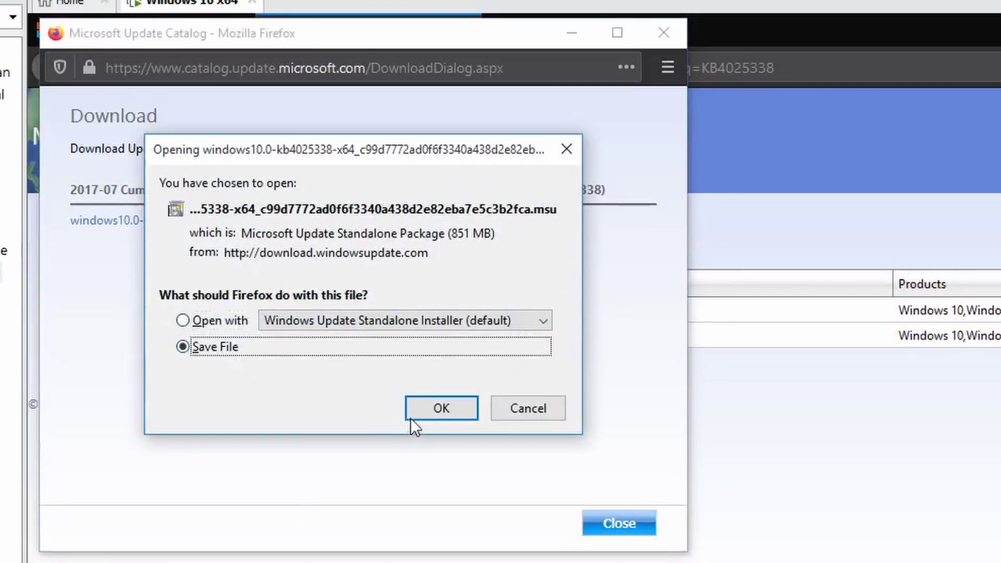
click(418, 410)
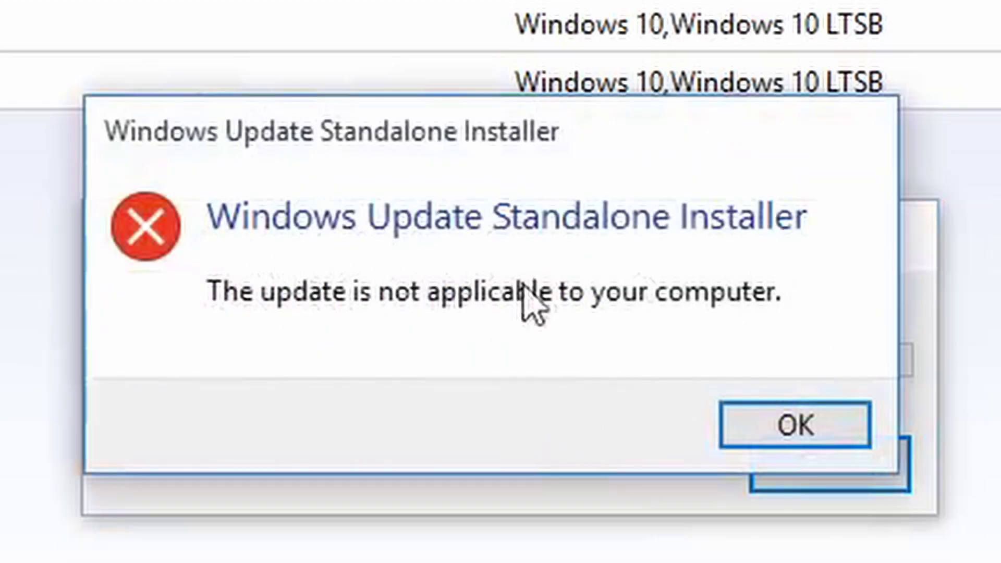
click(814, 436)
Extract the downloaded KB4025338 package with 7-Zip into Downloads and open its folder.
click(812, 51)
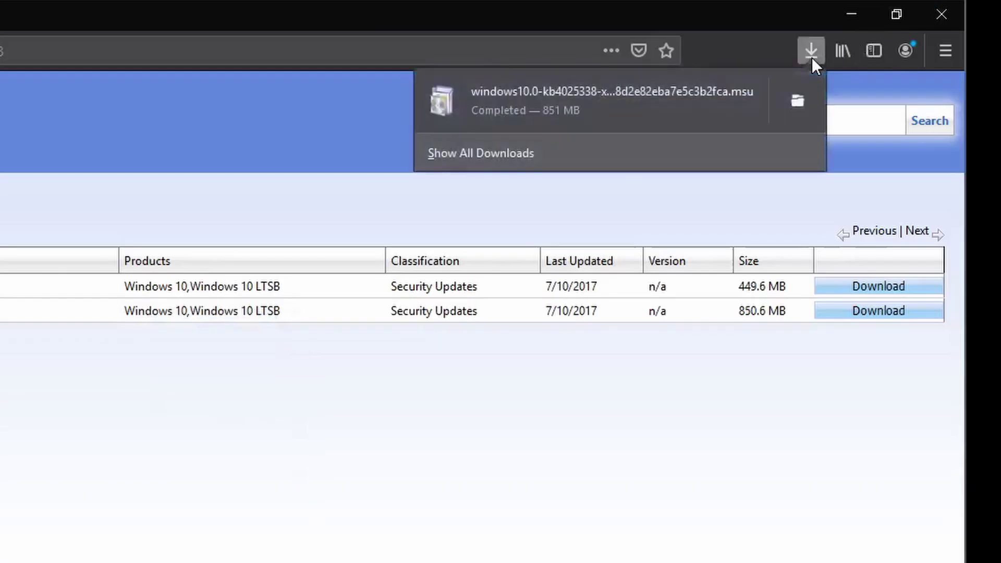
click(756, 125)
click(314, 562)
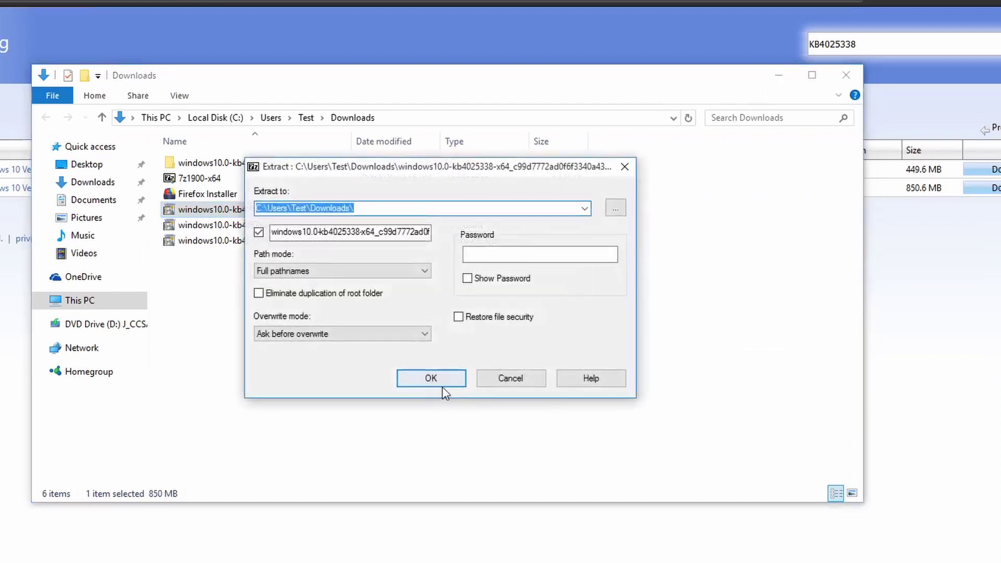
click(125, 557)
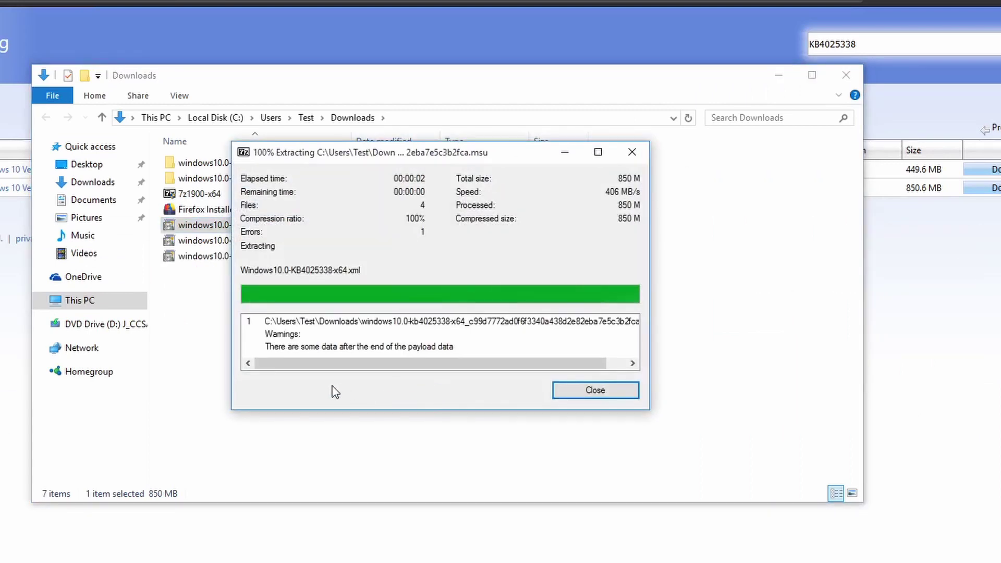
click(581, 396)
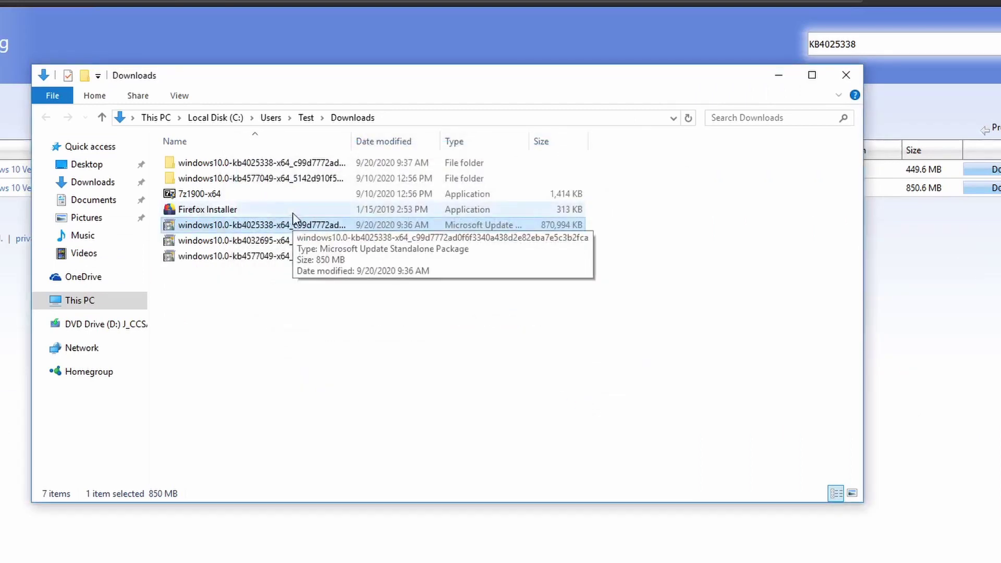
double_click(360, 163)
Copy the extracted folder's path and launch Command Prompt as administrator.
click(615, 117)
key(ctrl+c)
right_click(254, 118)
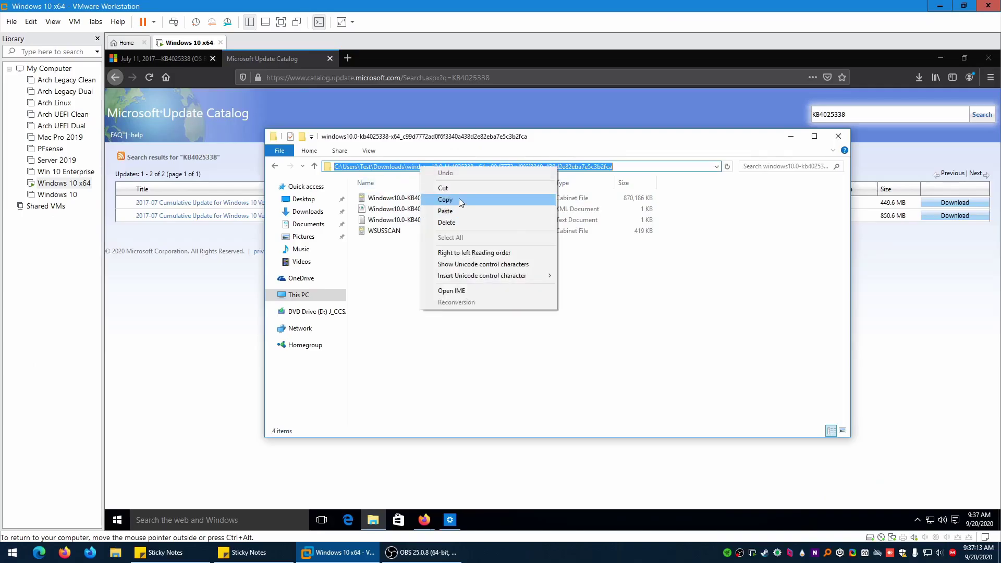
click(445, 200)
key(super)
text(cmd)
key(shift+F10)
key(Return)
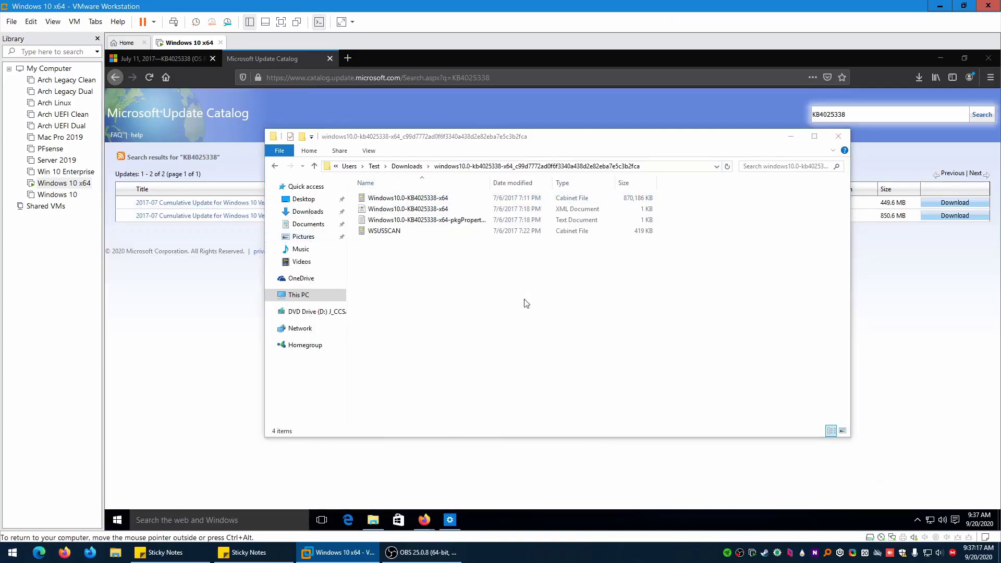
In the elevated Command Prompt, cd into the extracted KB4025338 folder.
click(592, 302)
key(ctrl+v)
key(Return)
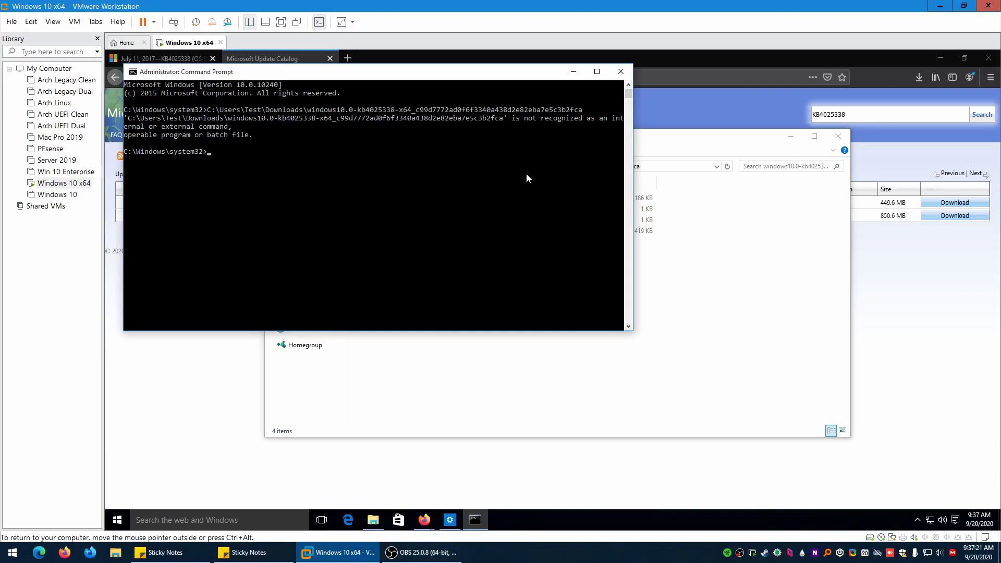
text(cd)
key(ctrl+v)
key(Return)
Run dism /online /add-package /packagepath: with the copied Windows10.0-KB4025338-x64.cab file name.
text(dism /online /add-package /packagepath:)
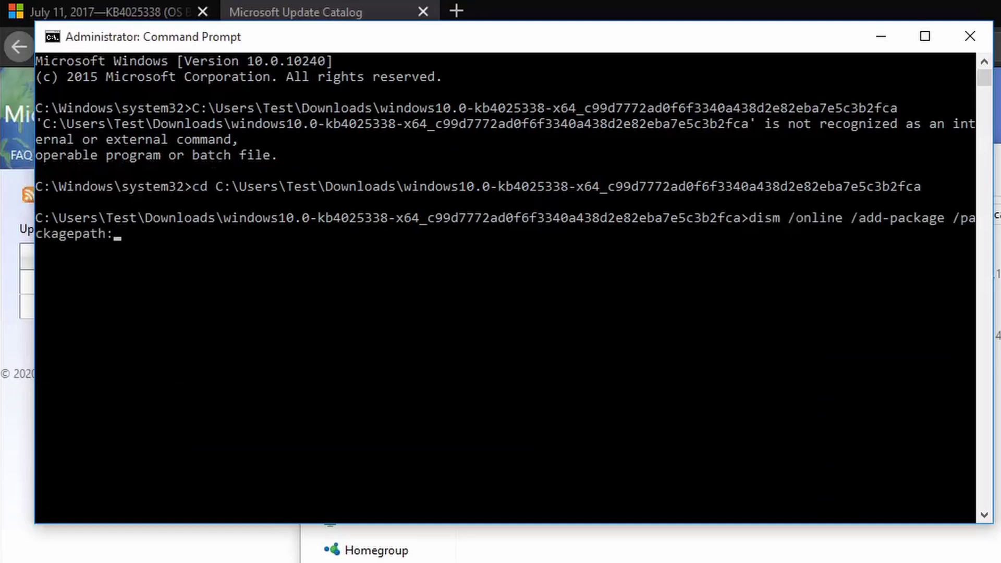
key(alt+Tab)
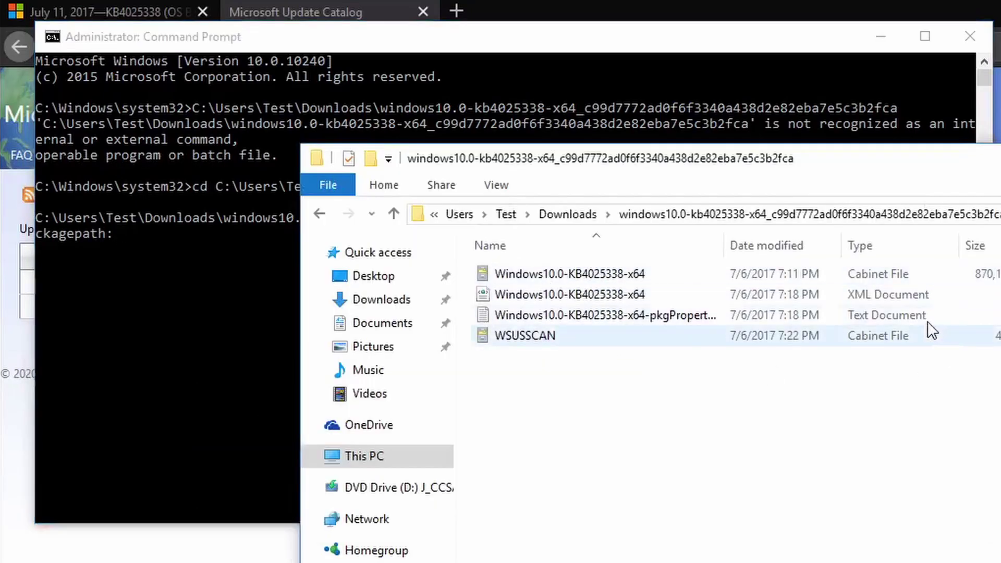
right_click(571, 275)
key(m)
right_click(558, 272)
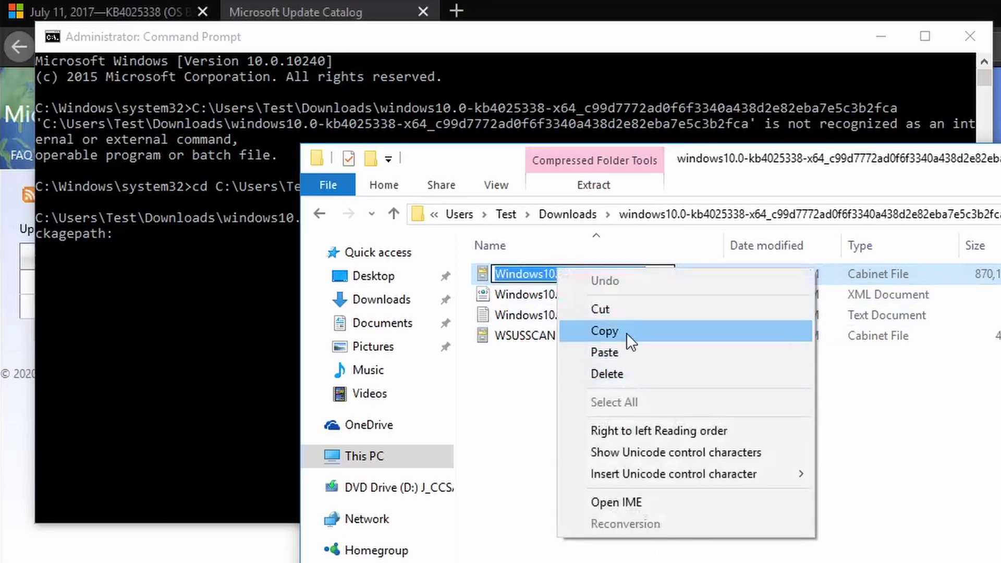
click(632, 338)
click(206, 241)
text(Windows10.0-KB4025338-x64)
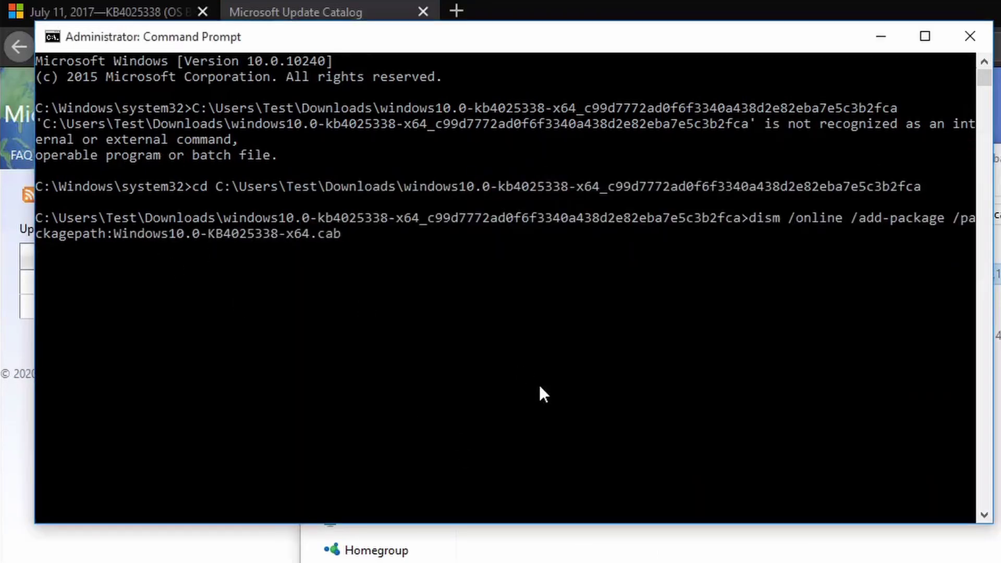
key(Return)
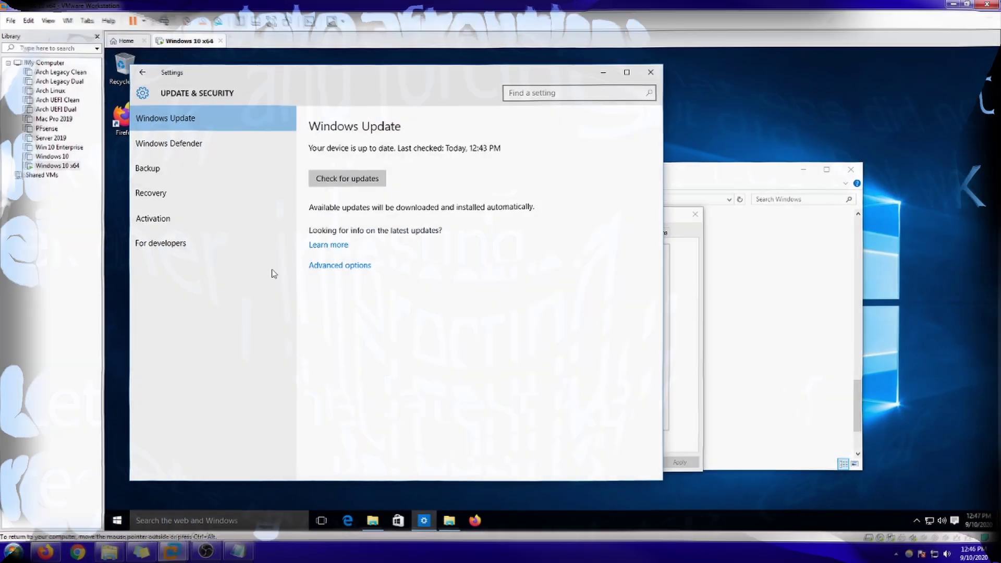
Open the KB4577049 update history article and compare its build number with Explorer's file version.
click(587, 421)
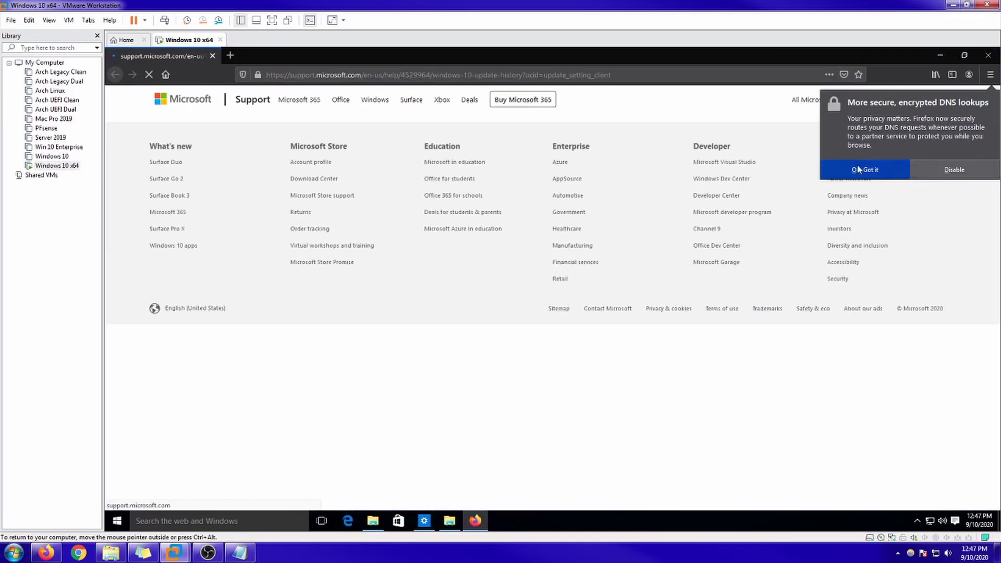
scroll(245, 397, down, 3)
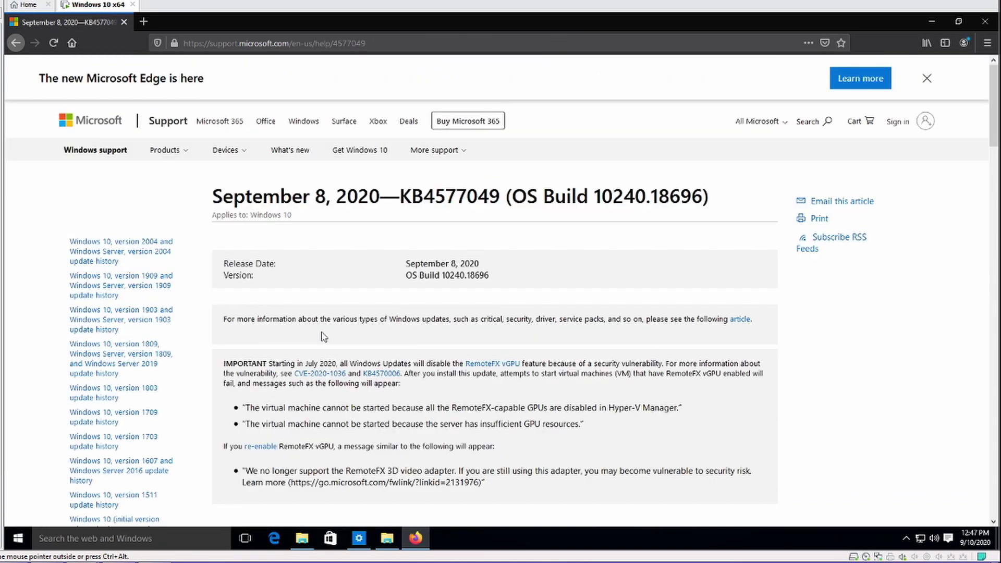
drag(651, 196, 709, 196)
click(396, 545)
drag(521, 215, 835, 180)
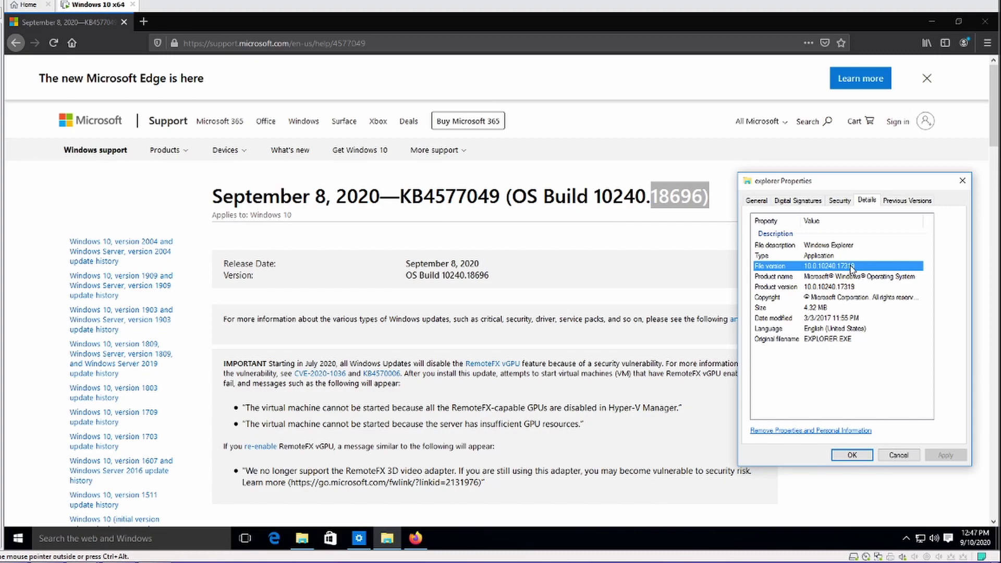
click(963, 180)
Copy KB4577049 from the article title and open the Microsoft Update Catalog link.
drag(400, 197, 499, 197)
right_click(490, 205)
click(490, 205)
scroll(490, 261, down, 20)
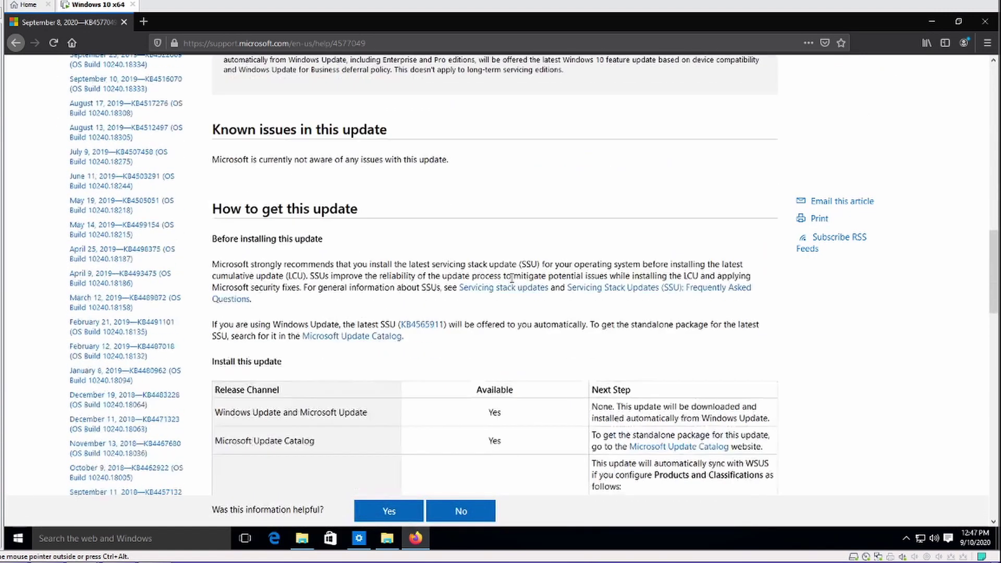
click(349, 165)
Search the catalog for KB4577049 and open the x64 update's download window.
key(ctrl+v)
click(970, 156)
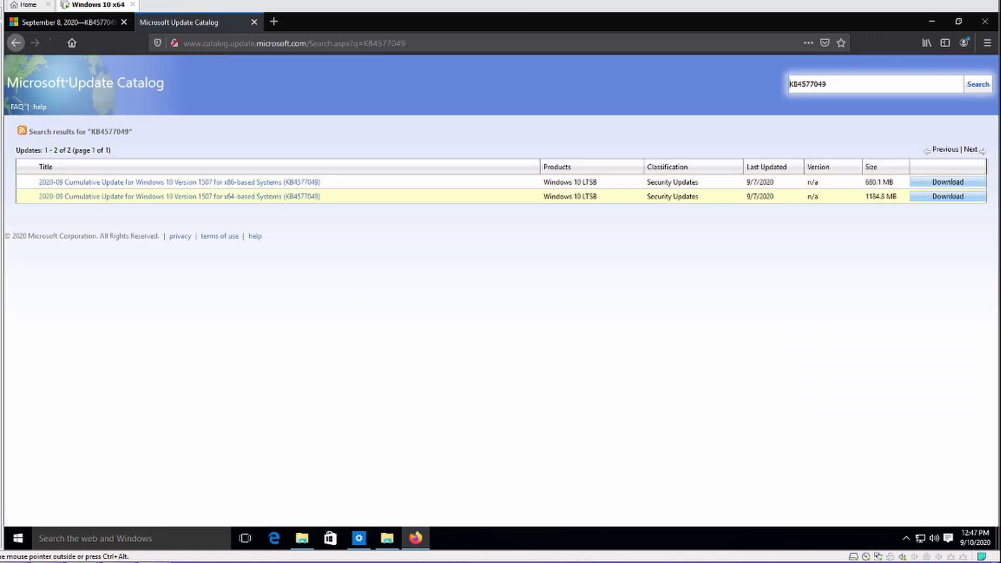
click(949, 196)
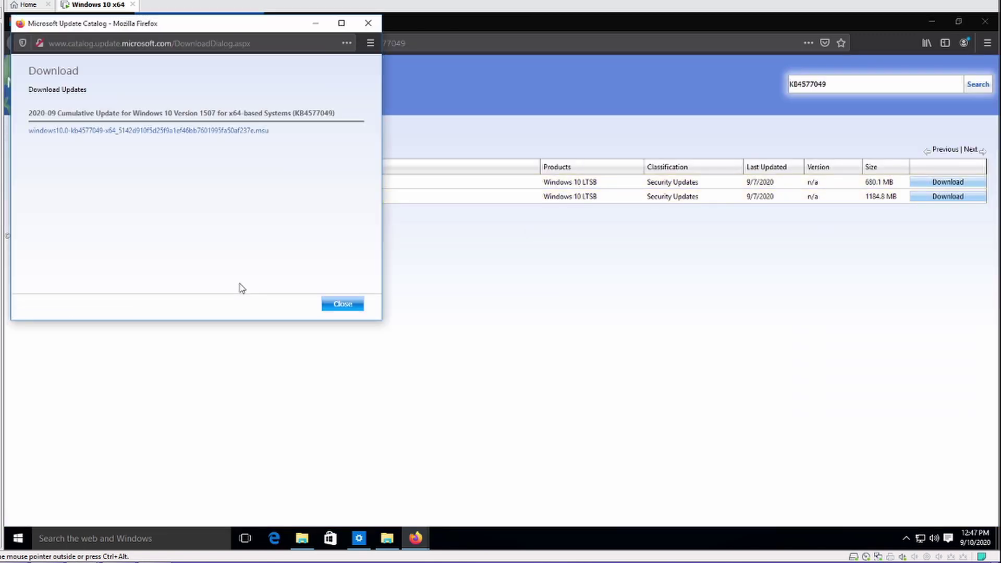
Save the x64 KB4577049 .msu package and show it in the full downloads list.
click(241, 131)
click(110, 203)
click(221, 243)
right_click(771, 71)
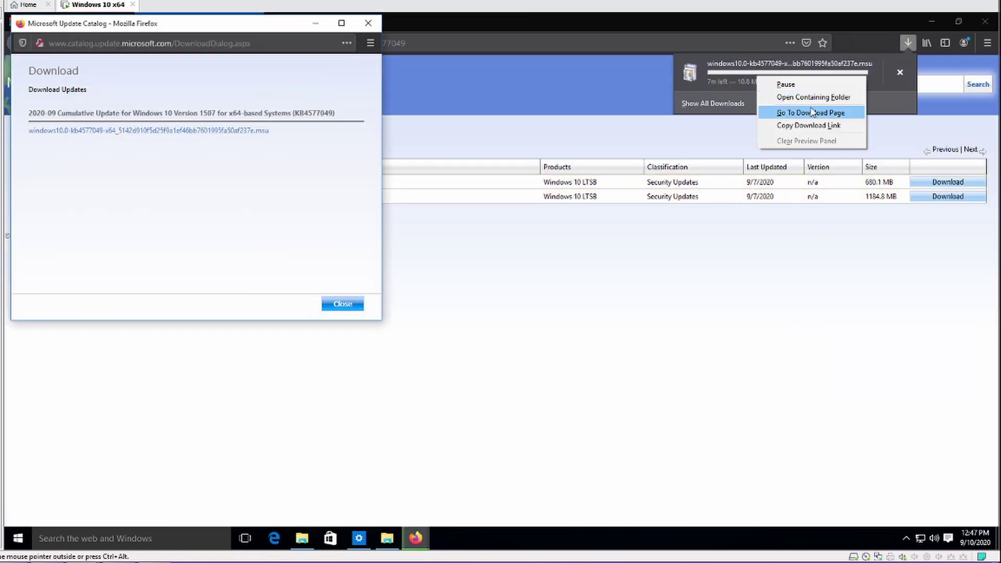
click(813, 99)
click(903, 44)
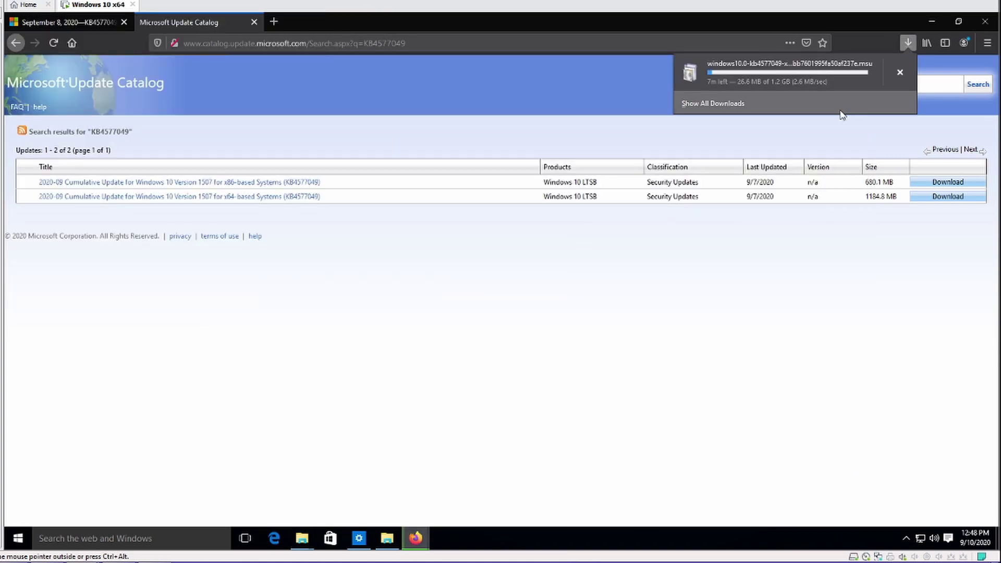
click(841, 109)
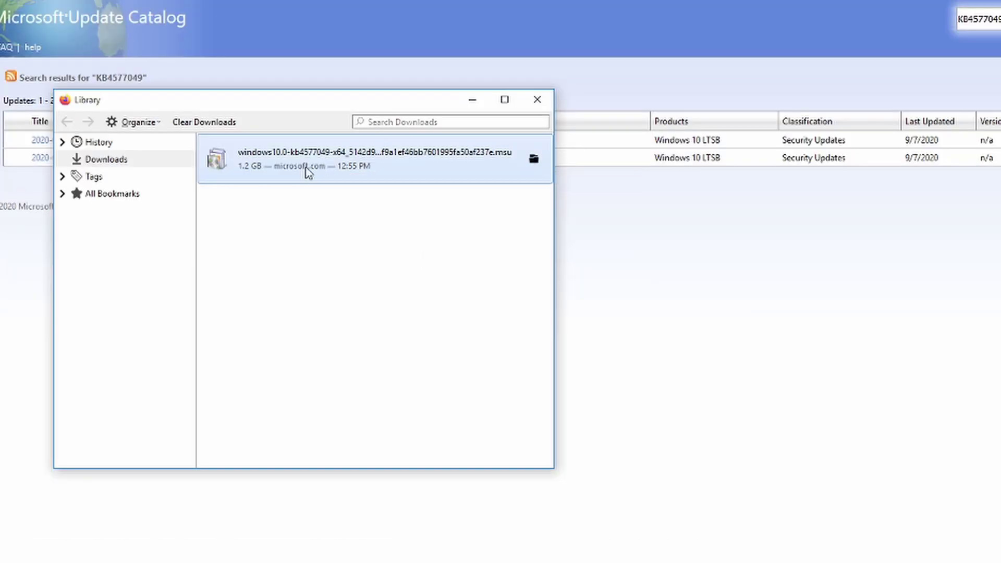
Open the download's containing folder and install 7-Zip (7z1900-x64) to its default folder.
right_click(306, 166)
click(339, 170)
right_click(441, 224)
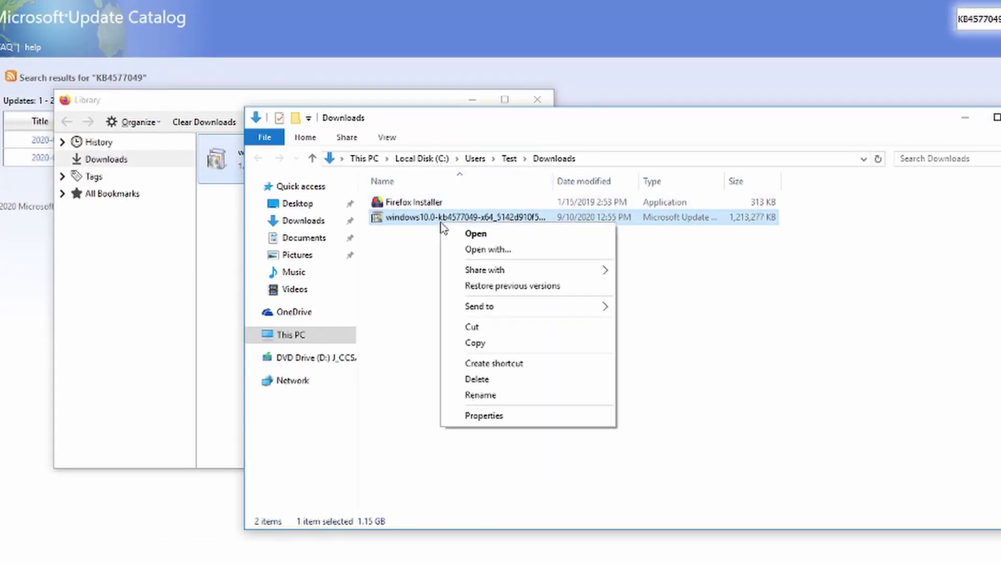
click(416, 284)
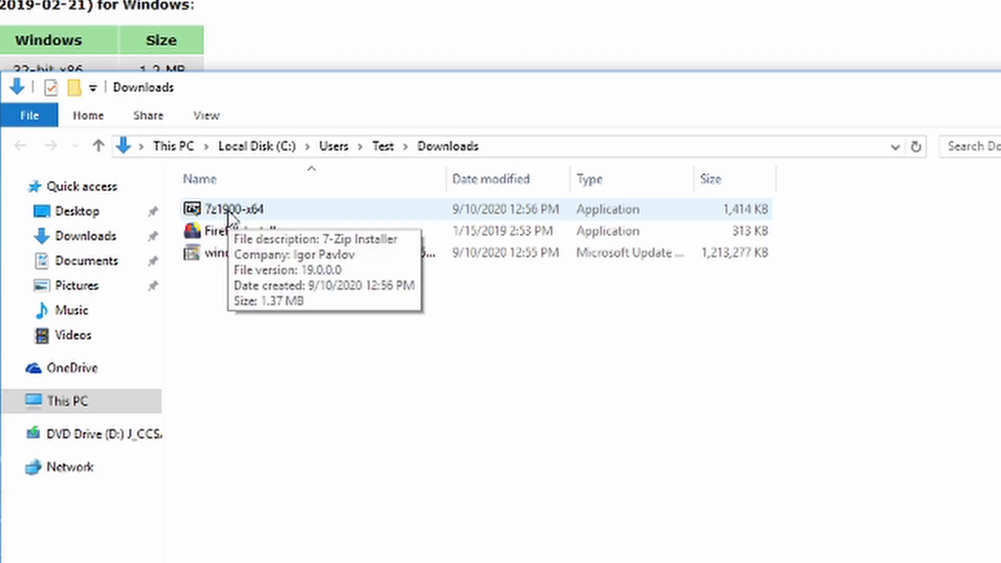
double_click(228, 210)
click(602, 326)
click(517, 347)
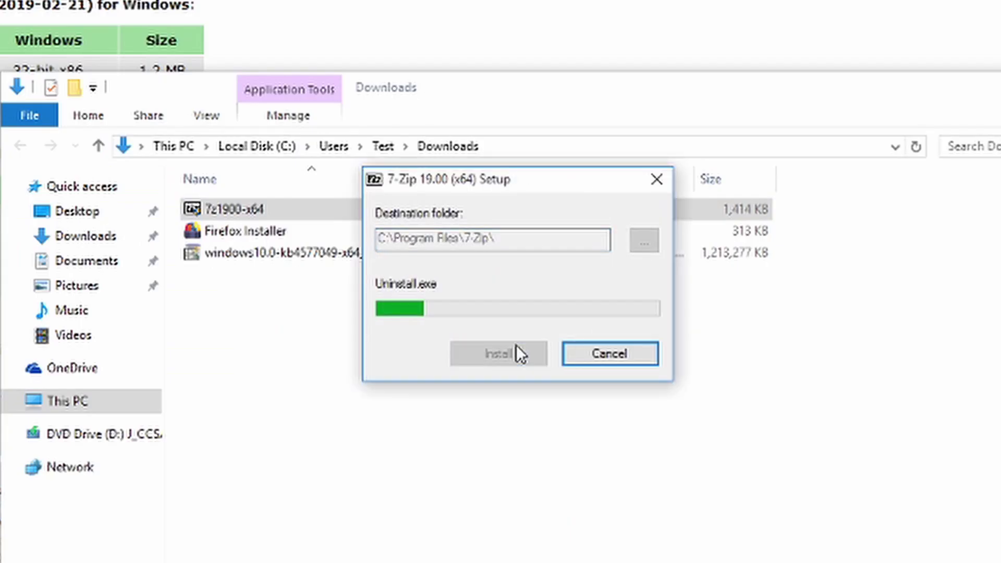
click(510, 357)
Extract the KB4577049 .msu with 7-Zip into its own folder and open that folder.
right_click(290, 251)
mouse_move(367, 287)
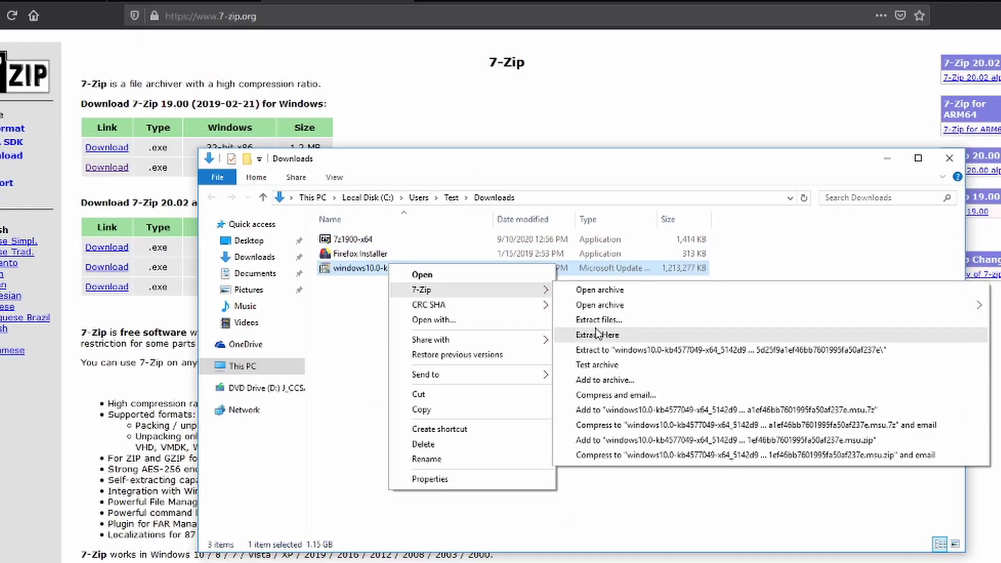
click(598, 319)
click(535, 436)
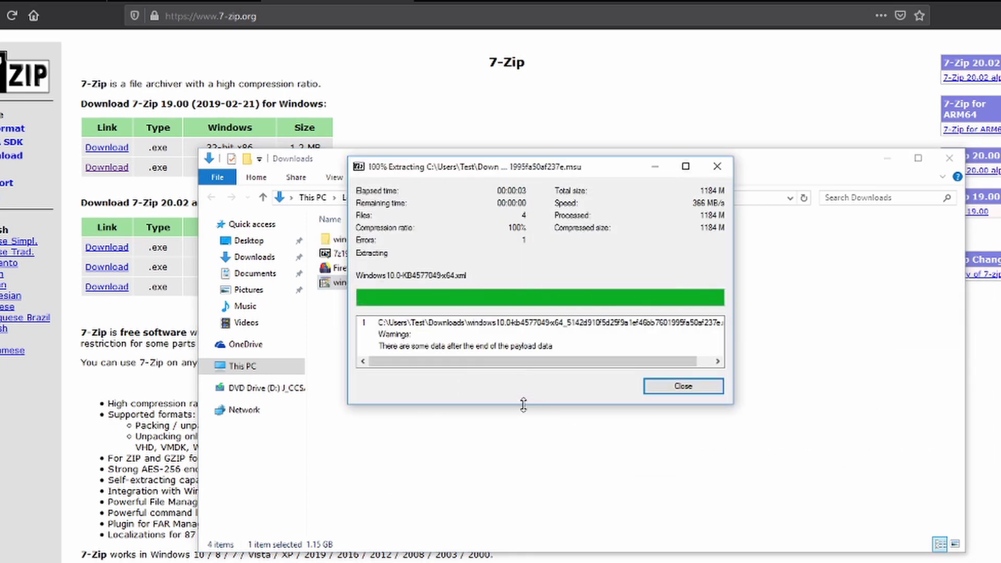
drag(524, 405, 524, 465)
click(679, 448)
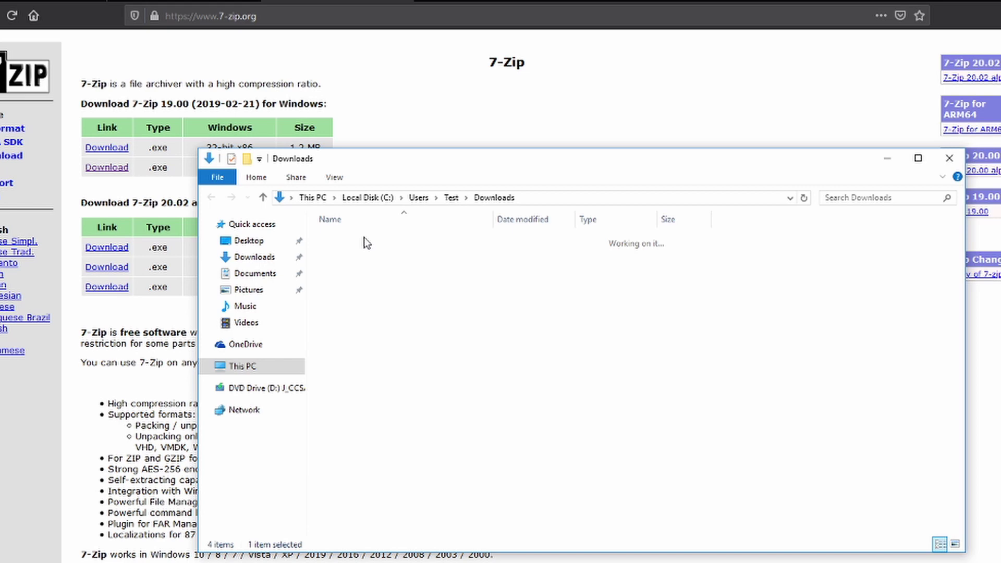
double_click(364, 237)
Copy the file name of the Windows10.0-KB4577049-x64 cabinet file without renaming it.
click(459, 284)
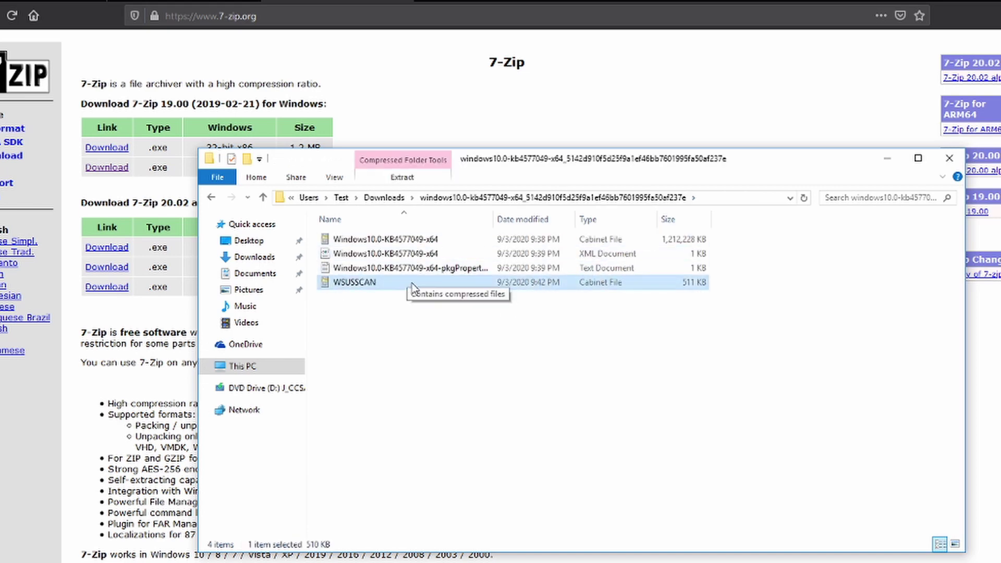
click(414, 241)
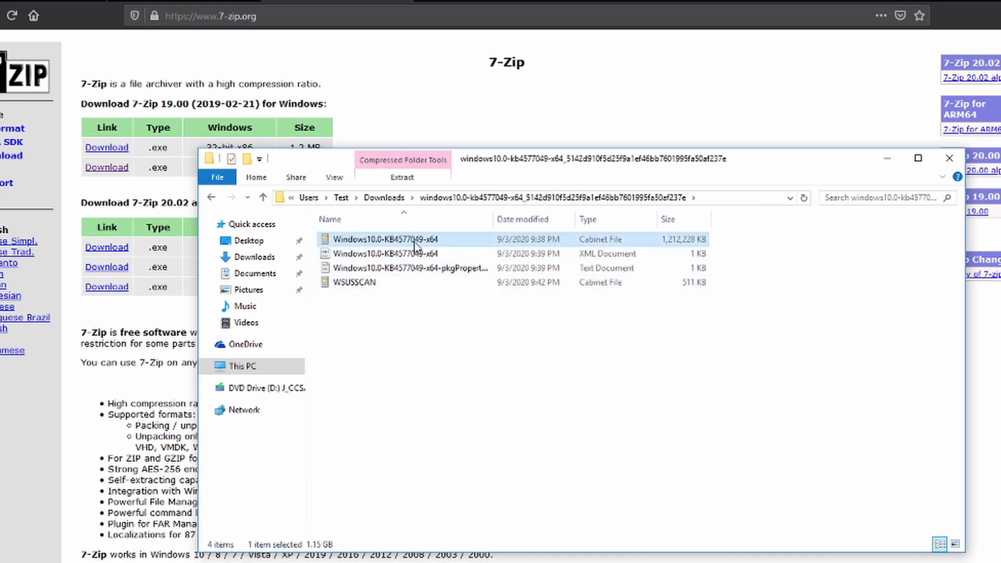
right_click(415, 241)
click(453, 468)
right_click(382, 241)
click(418, 464)
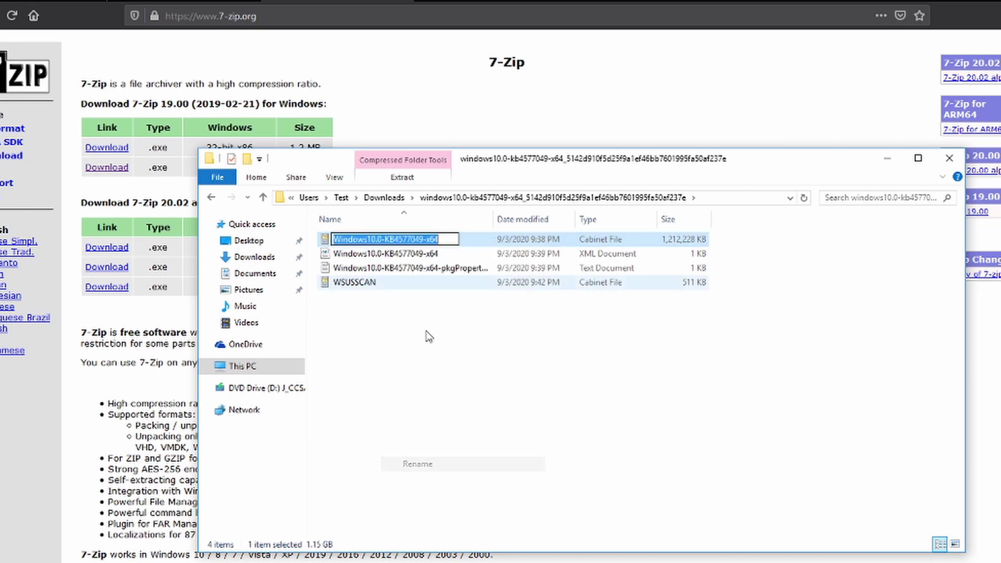
right_click(408, 241)
click(442, 288)
click(443, 288)
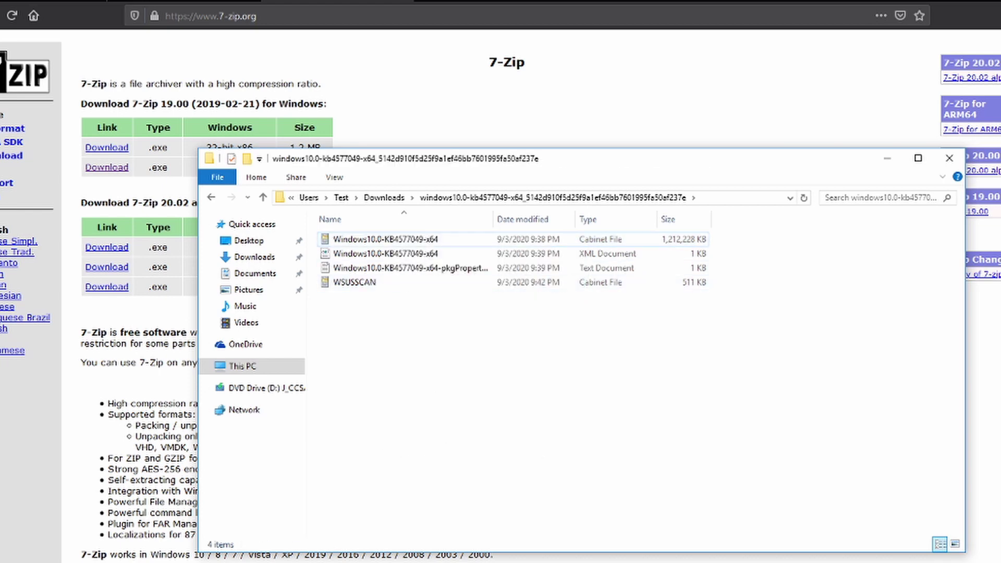
In a new Notepad note, paste the cab file name and the extracted folder's full path.
key(super)
text(note)
key(Return)
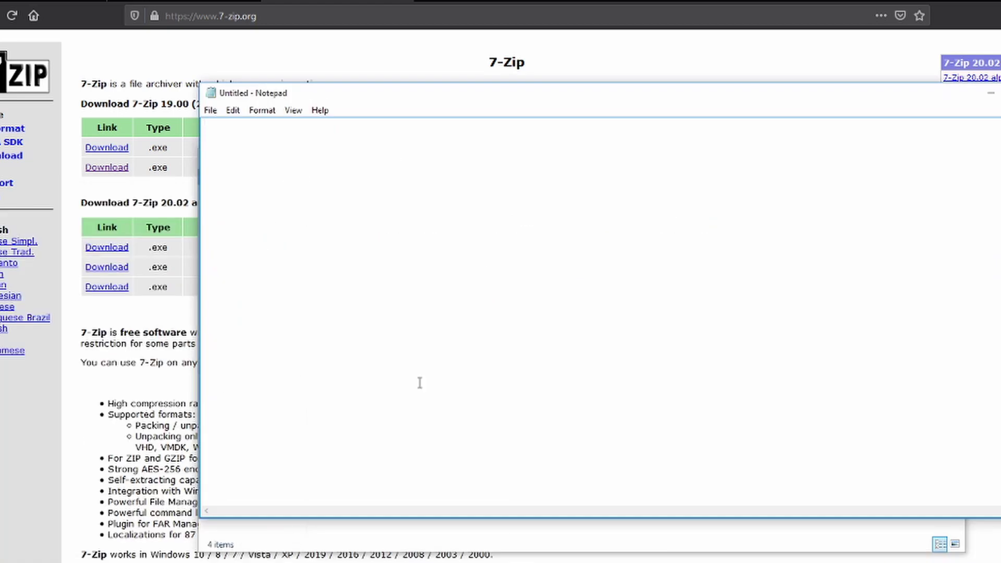
right_click(551, 225)
click(599, 283)
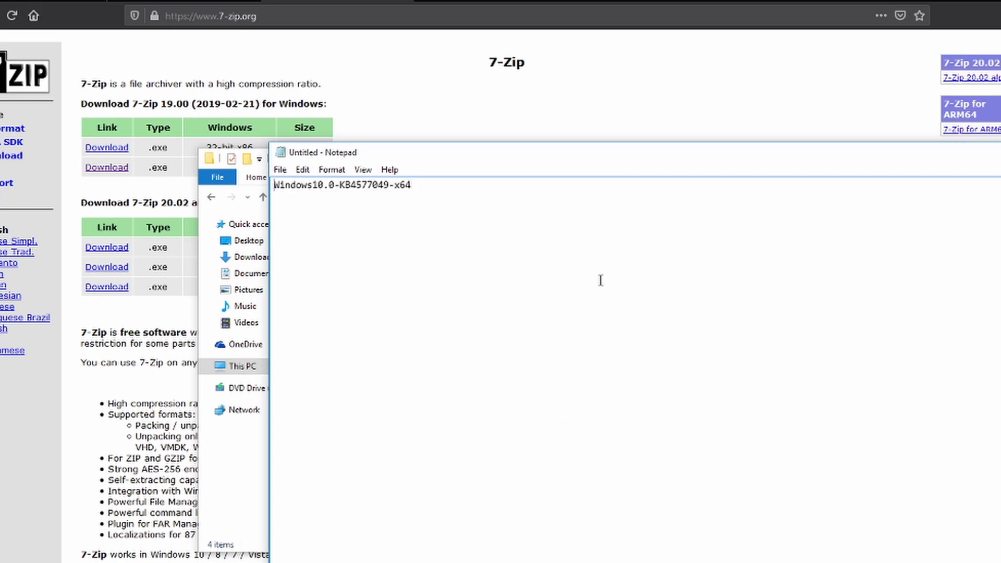
key(Return)
click(227, 473)
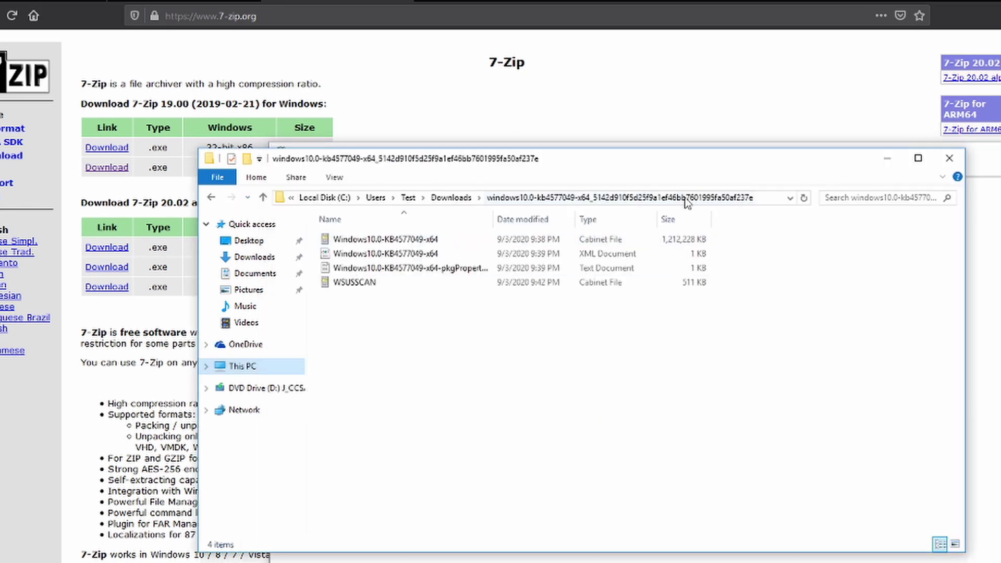
click(689, 204)
right_click(463, 201)
click(494, 247)
mouse_move(412, 558)
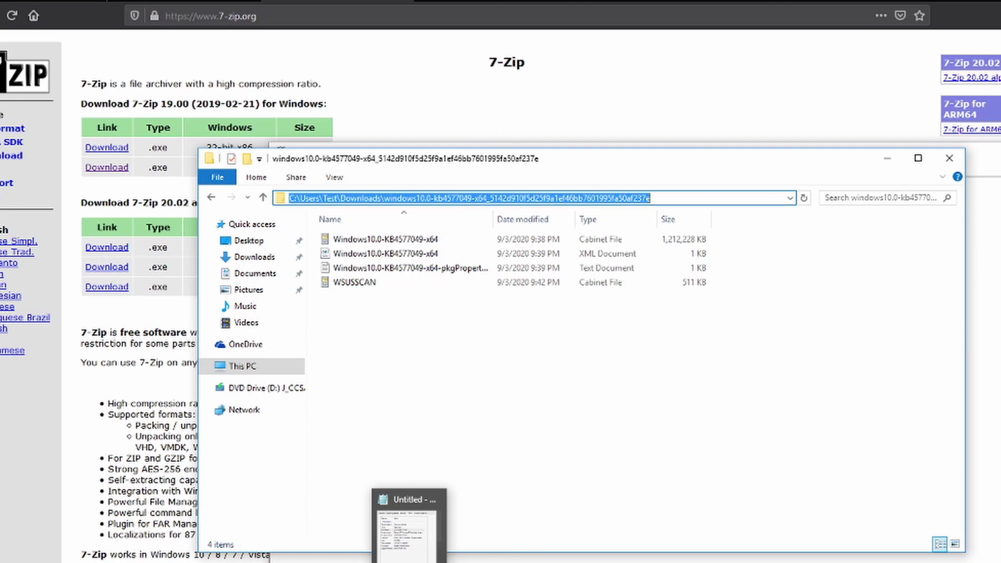
click(412, 496)
key(ctrl+v)
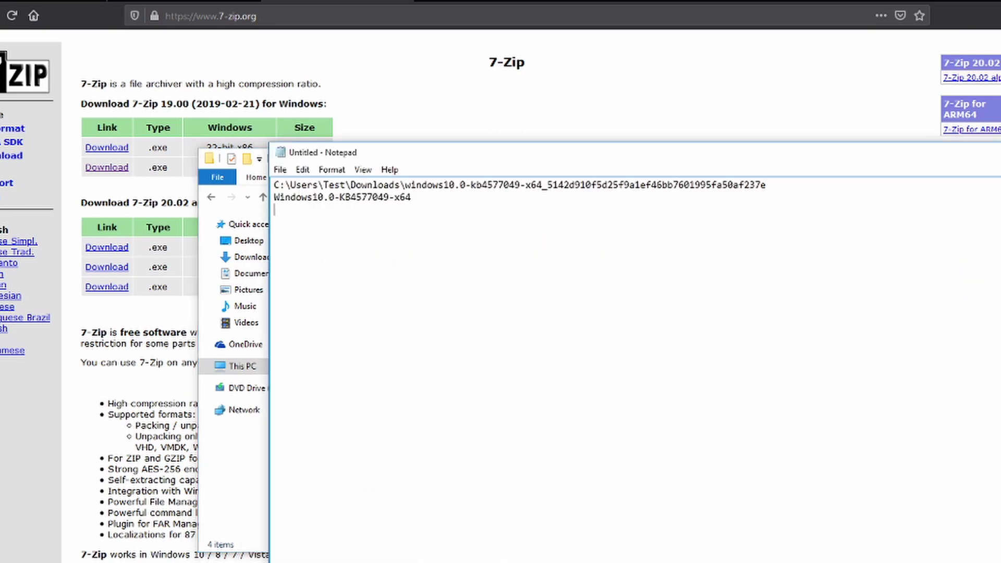
Open an administrator Command Prompt and cd into the extracted KB4577049 folder.
key(super+x)
click(68, 472)
click(598, 314)
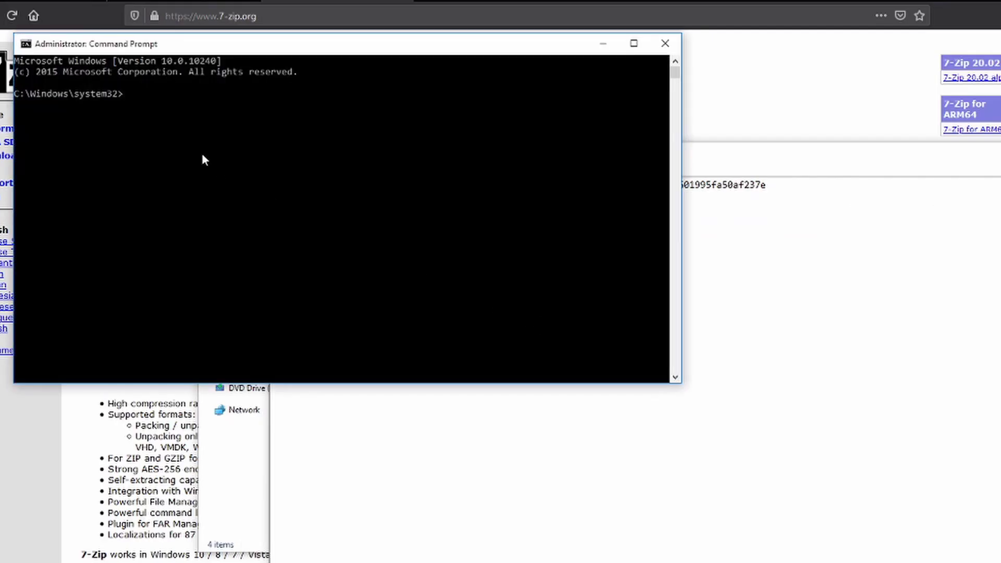
text(cd)
key(ctrl+v)
key(Return)
Enter dism /online /add-package /packagepath:Windows10.0-KB4577049-x64.cab at the prompt, prepared in Notepad.
key(alt+Tab)
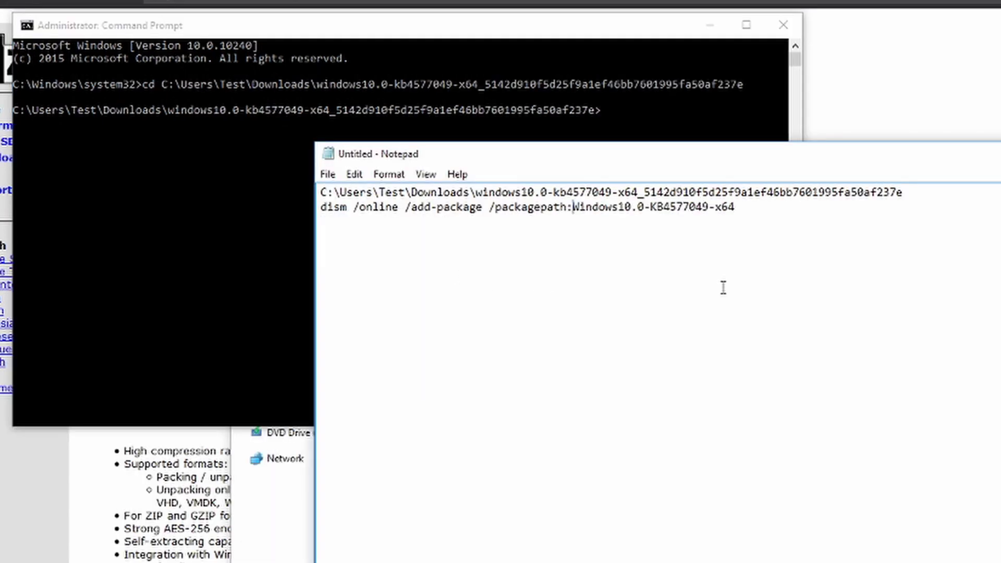
click(643, 194)
text(.cab)
drag(334, 222, 277, 217)
click(646, 124)
key(ctrl+v)
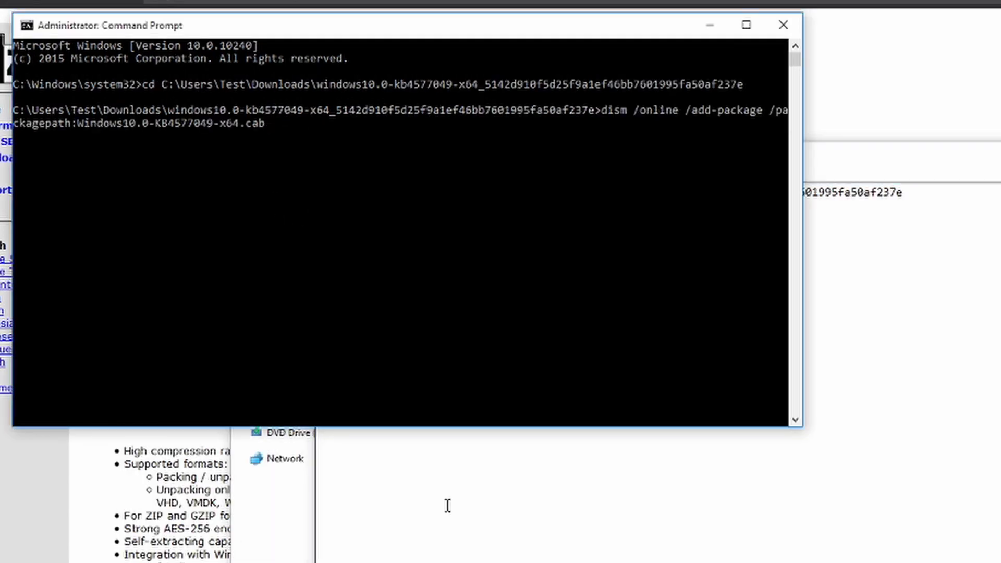
Run the dism add-package command, which fails with 0x800f081e, then note 'RIP i giess' in Notepad.
key(Return)
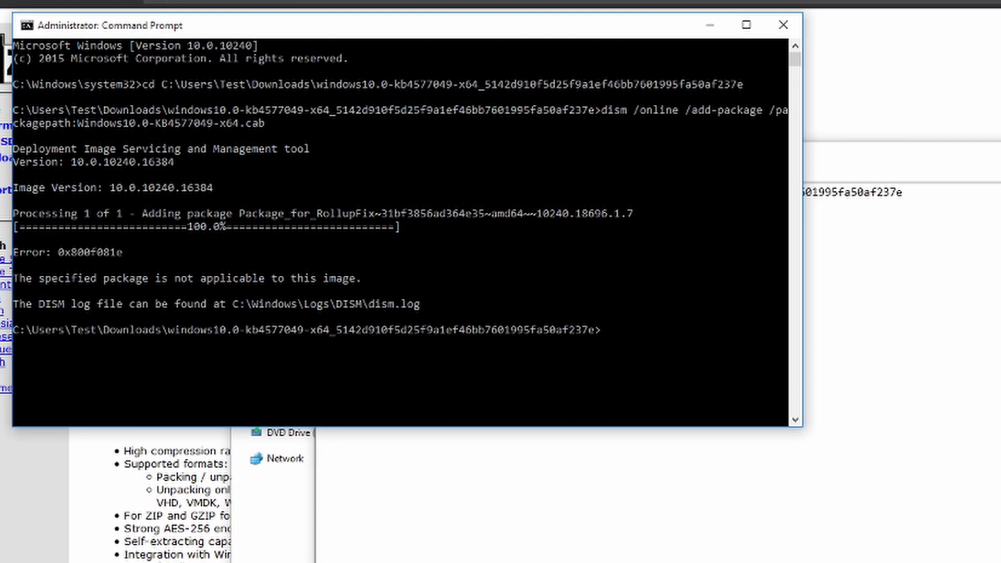
click(700, 515)
key(Return)
text(R)
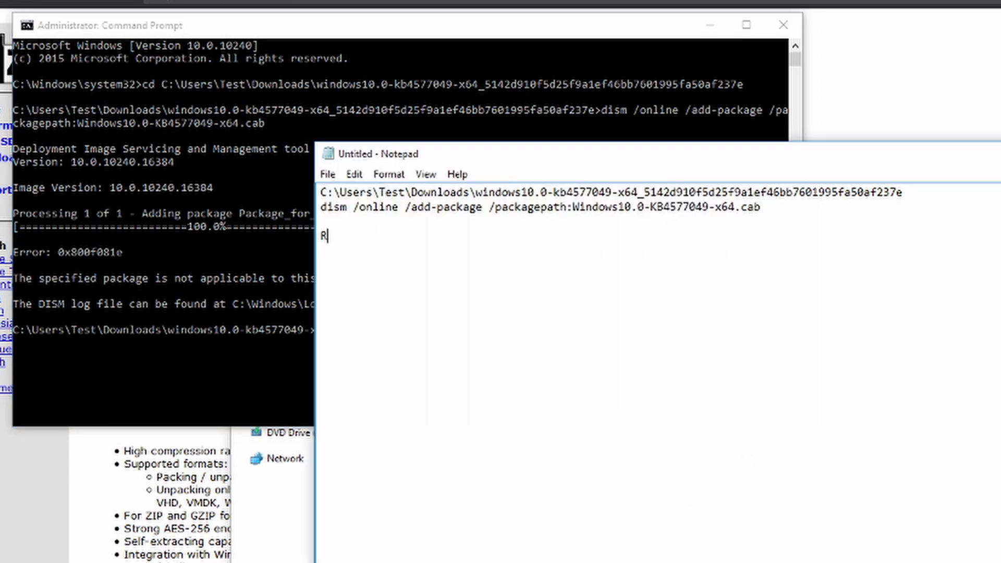
text(IP i giess)
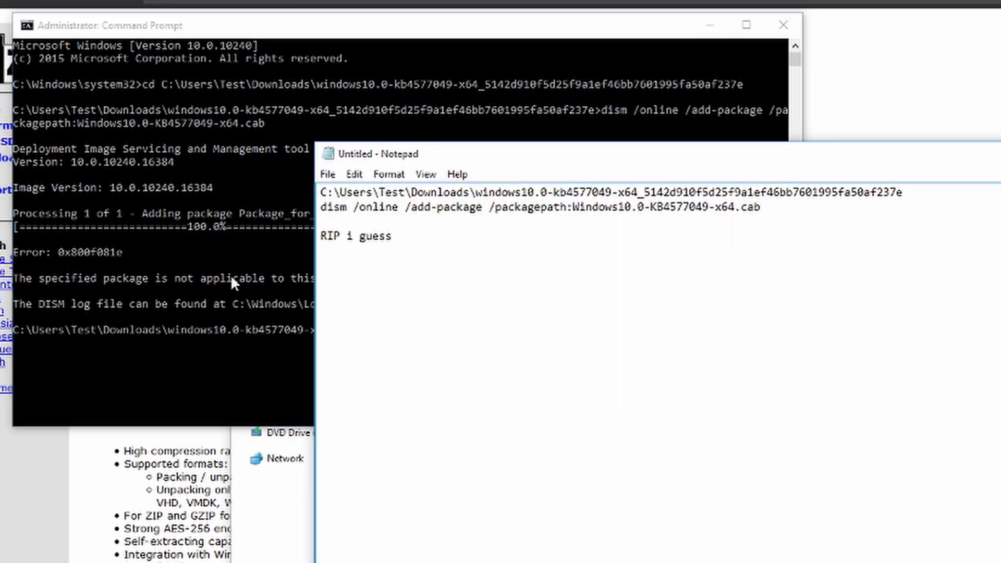